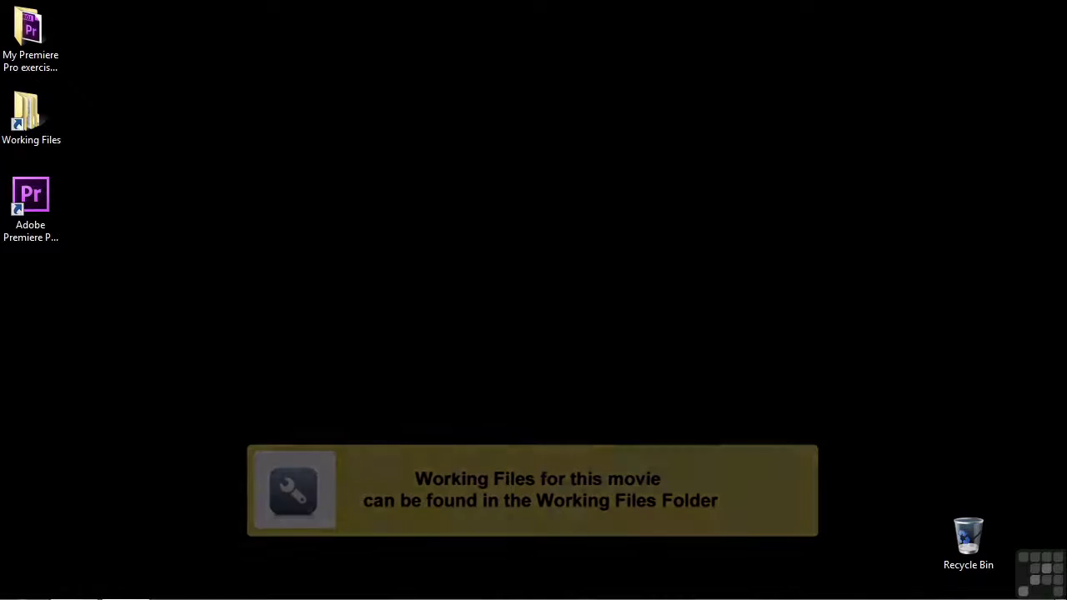
Open the 0602-trim tool.prproj project from the projects folder inside Working Files.
double_click(16, 122)
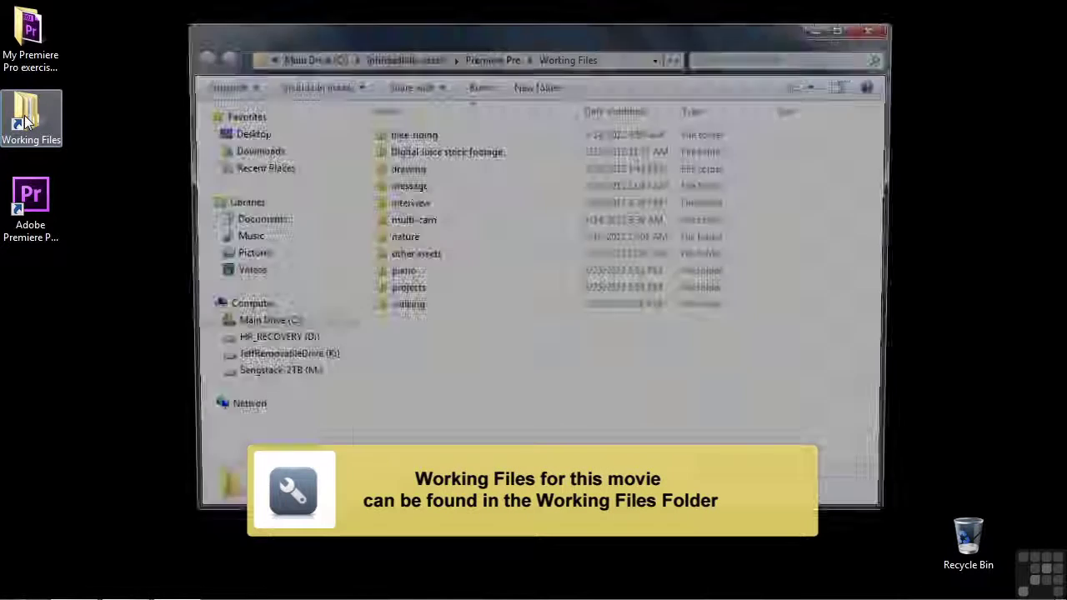
double_click(396, 291)
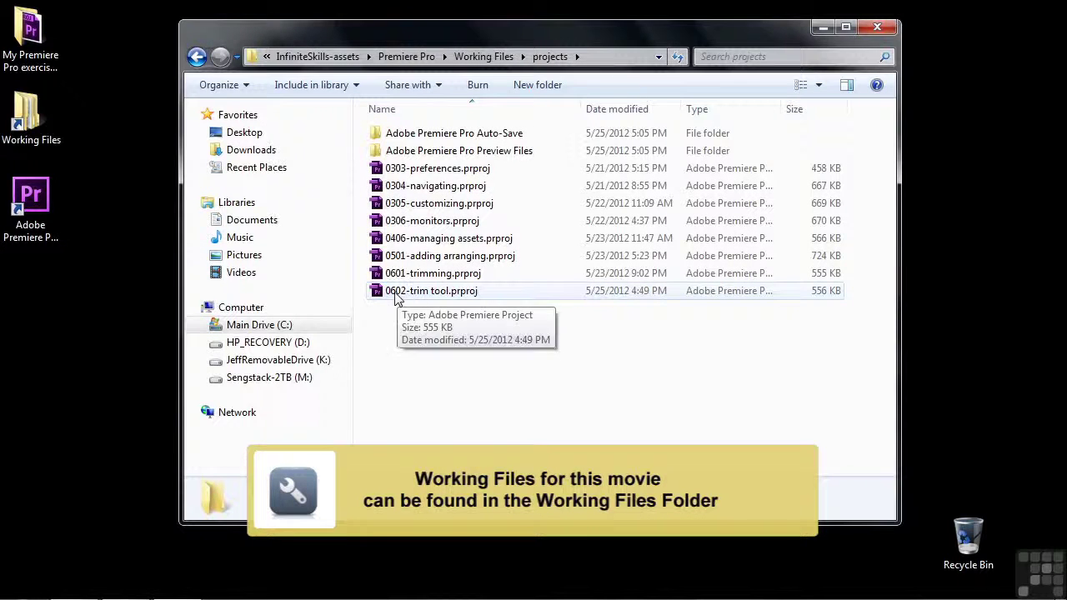
double_click(396, 297)
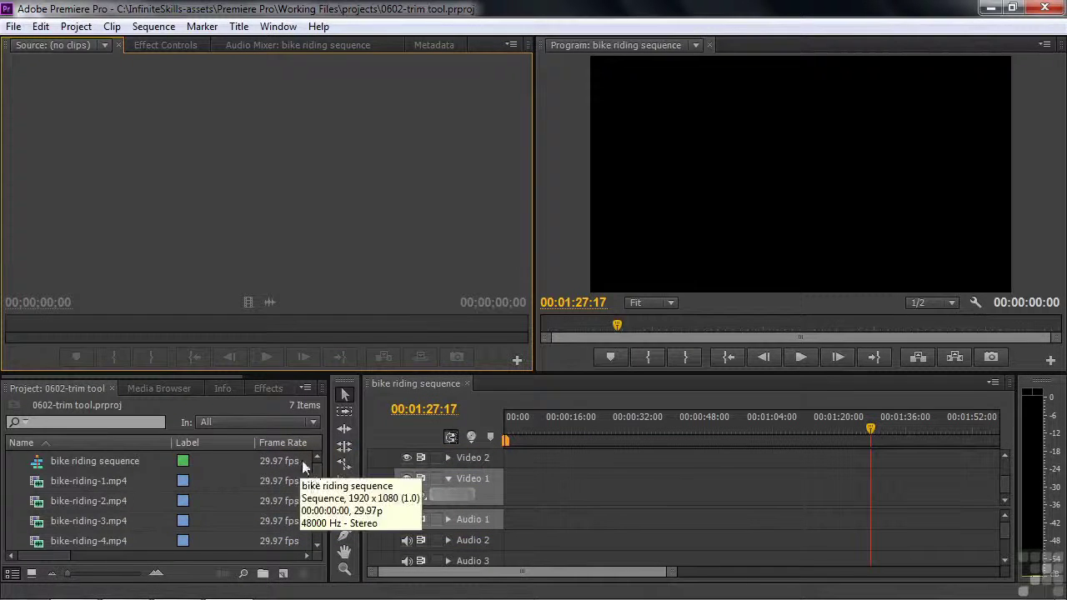
Add all six bike-riding clips to the start of the bike riding sequence on the Video 1 and Audio 1 tracks.
mouse_move(316, 474)
mouse_down()
mouse_move(316, 524)
mouse_move(321, 454)
mouse_up()
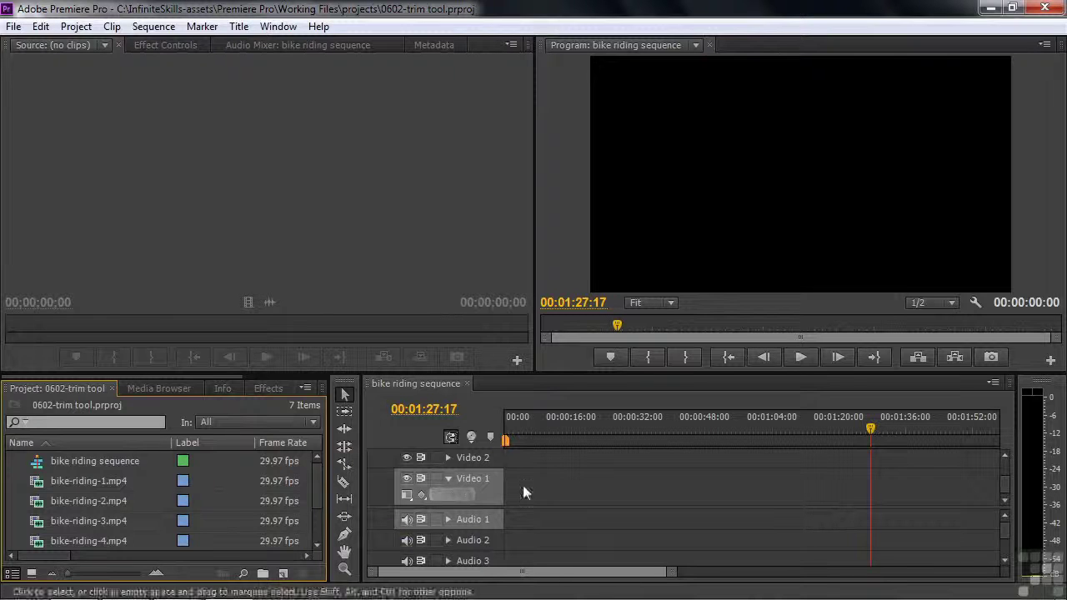
drag(320, 467, 315, 542)
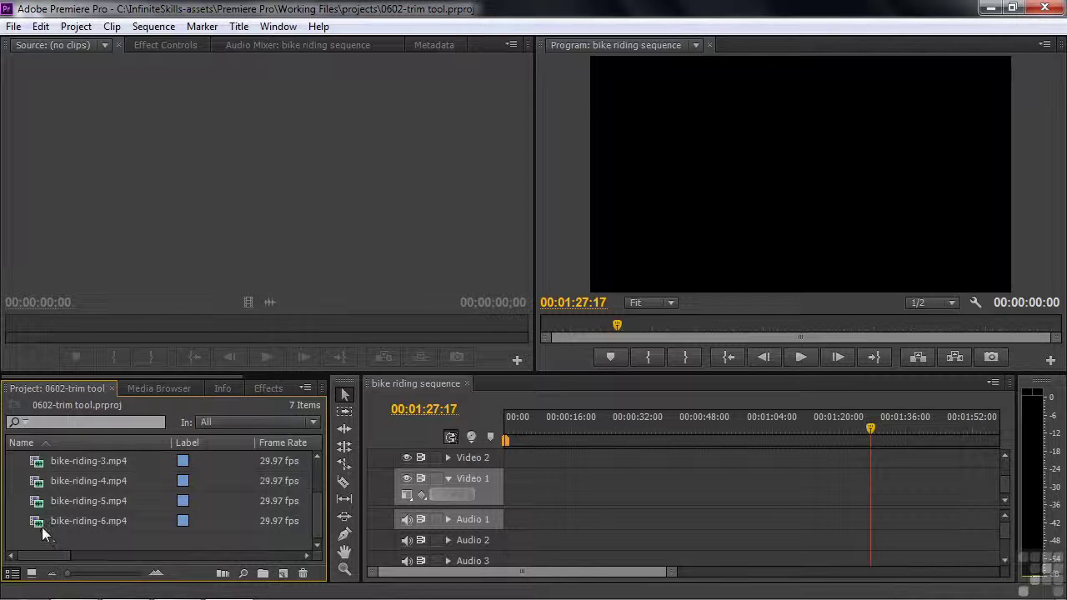
shift+click(41, 527)
drag(42, 526, 515, 499)
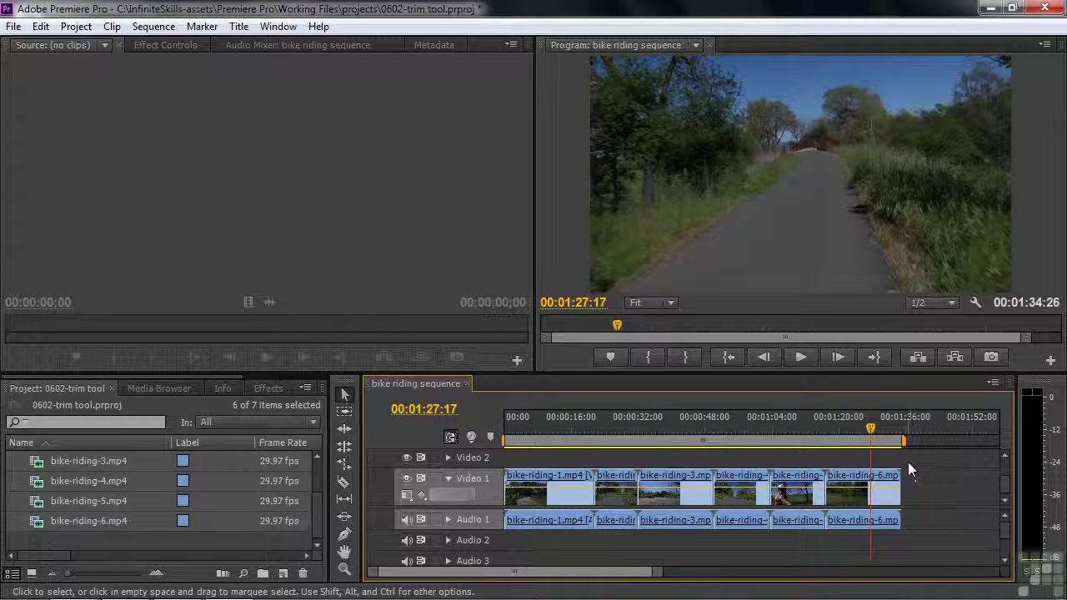
Move bike-riding-6.mp4 later to leave a gap, and snap it back against the end of bike-riding-5.mp4.
click(847, 480)
drag(848, 479, 857, 479)
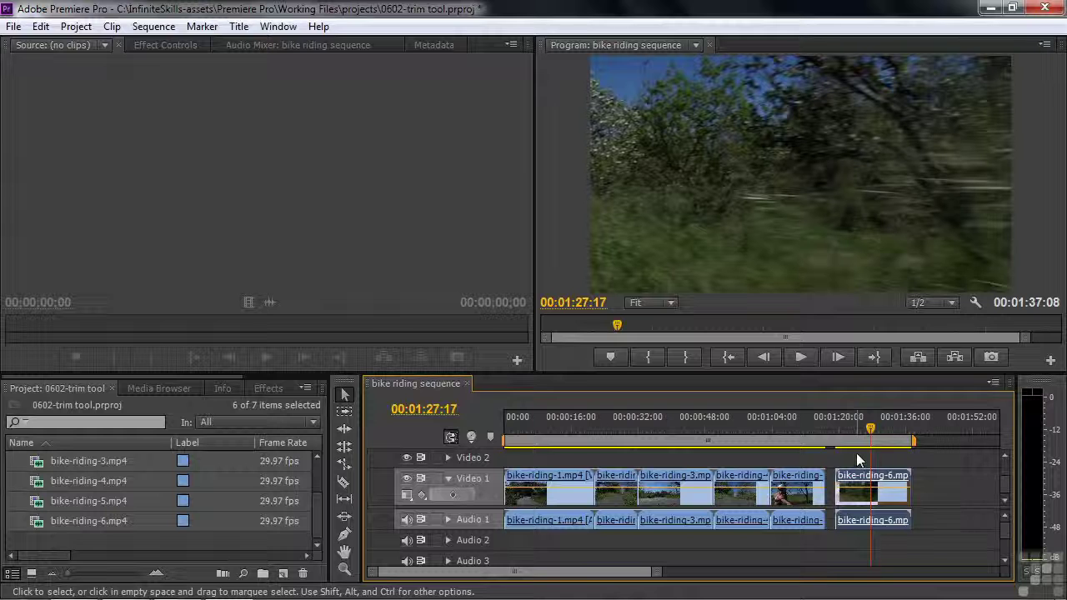
drag(854, 484, 845, 484)
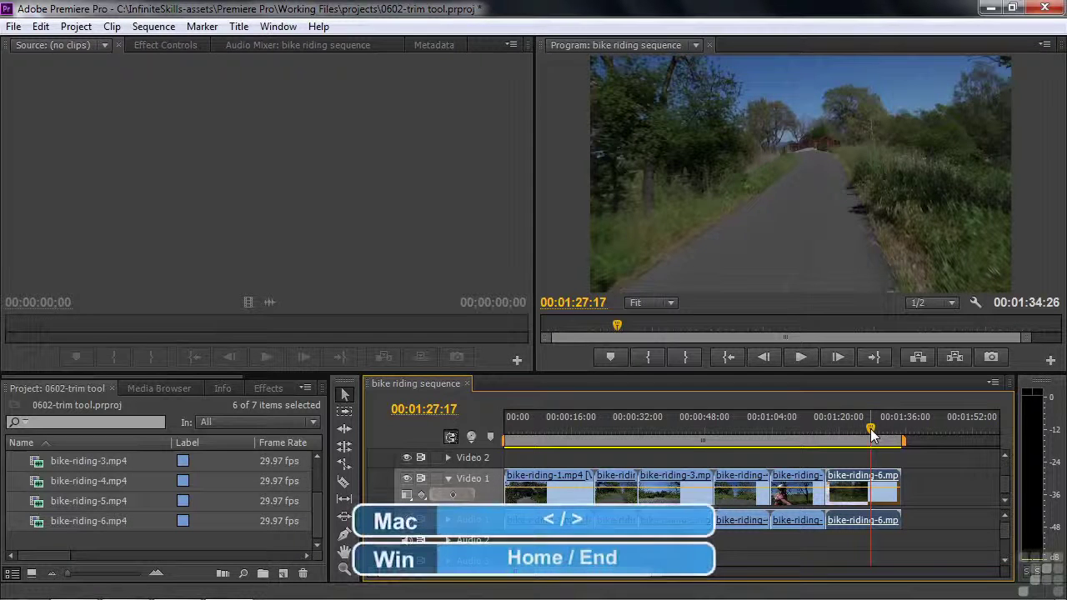
Move the playhead to the end of the sequence and back to its start.
key(Home)
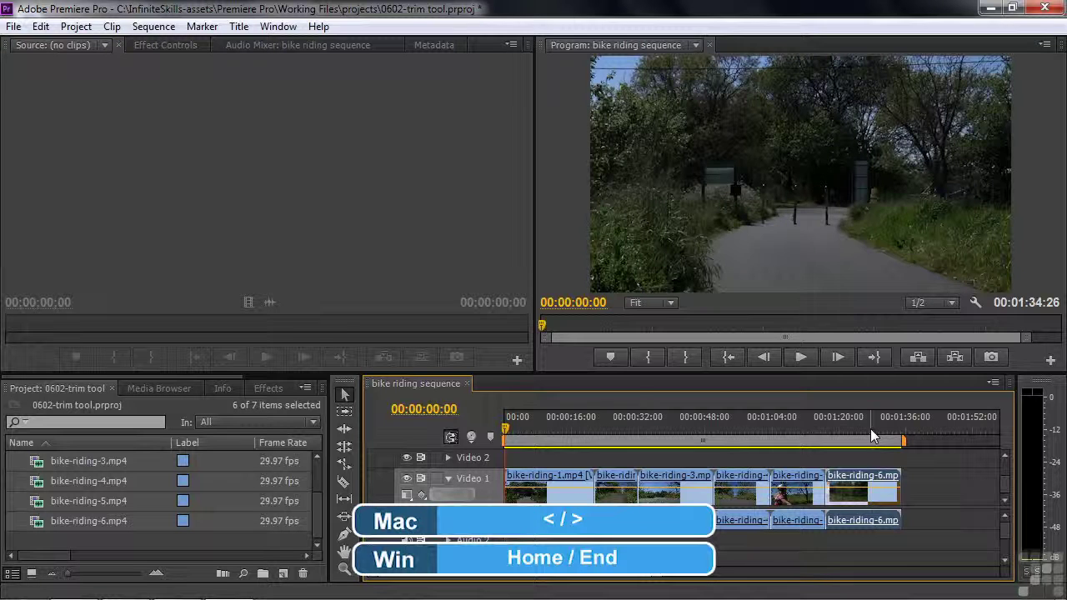
key(End)
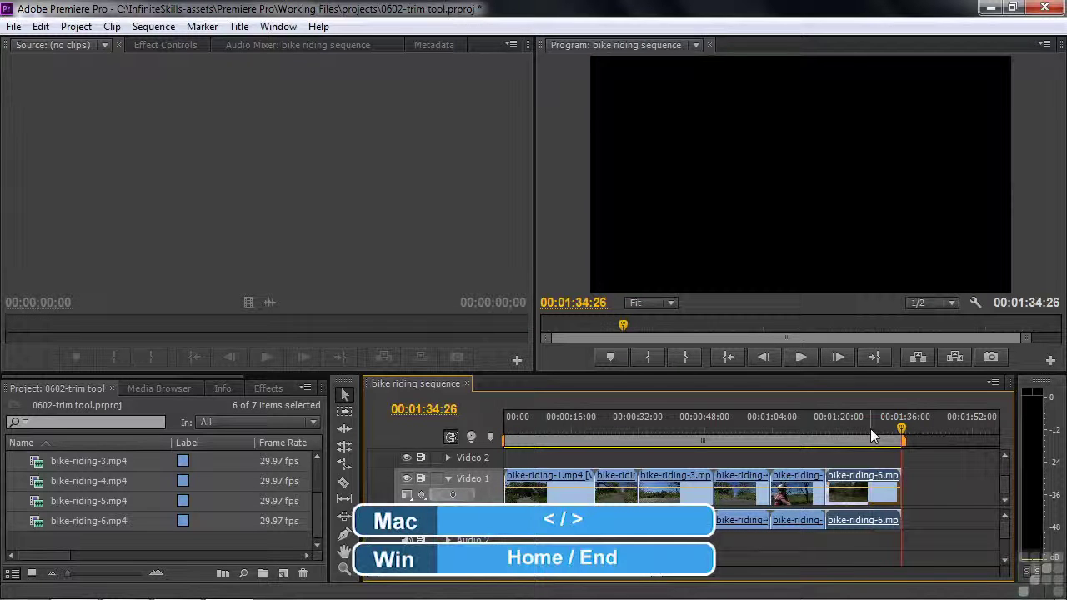
key(Home)
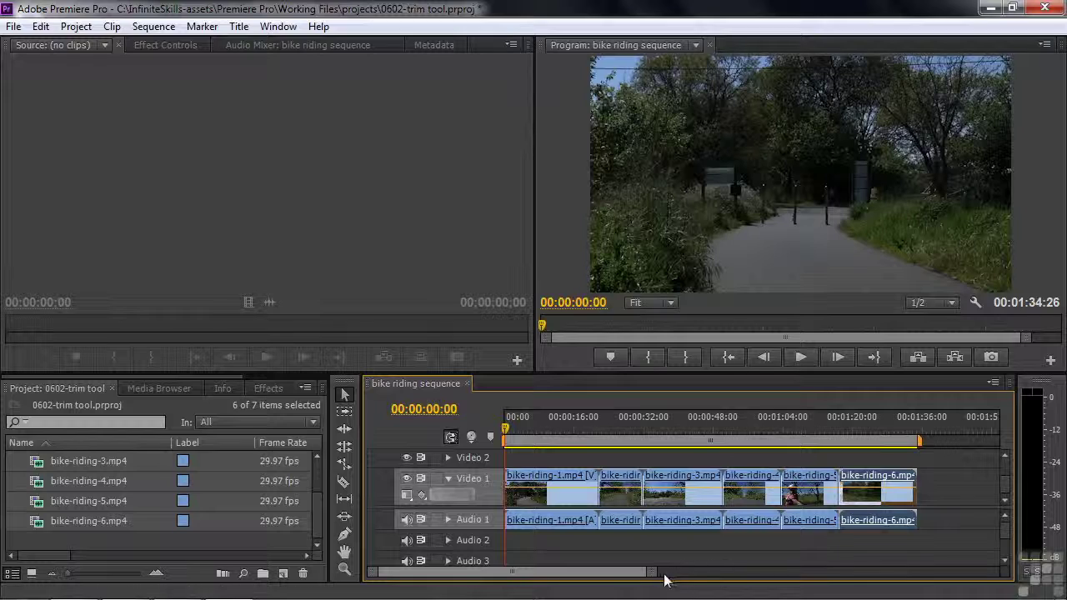
Examine the opacity line, the effect property choices and the trim edge of bike-riding-1.mp4 in a closer timeline view.
drag(655, 573, 550, 574)
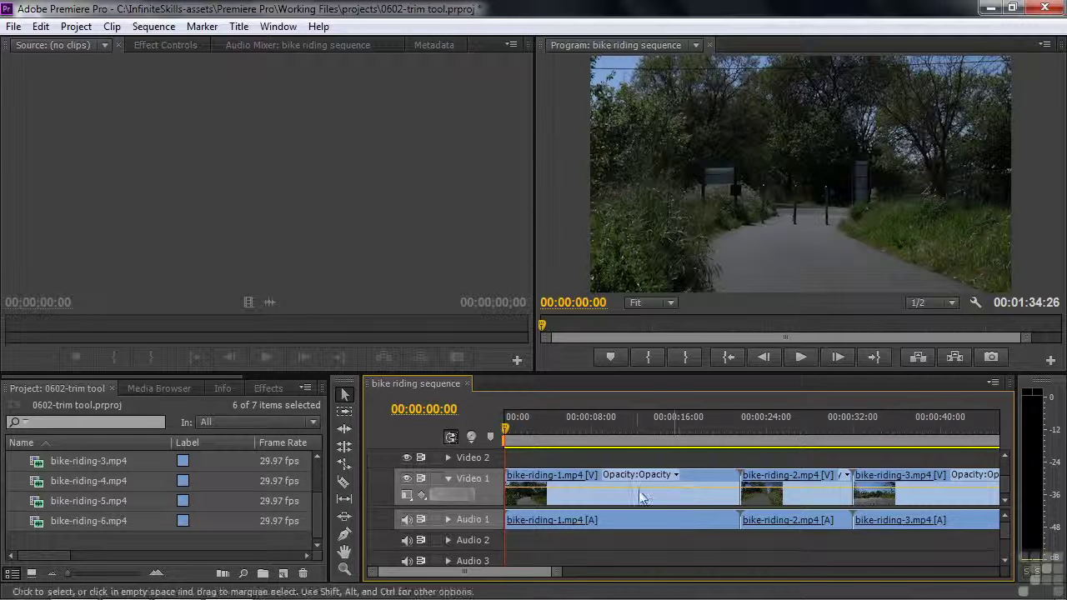
mouse_move(681, 494)
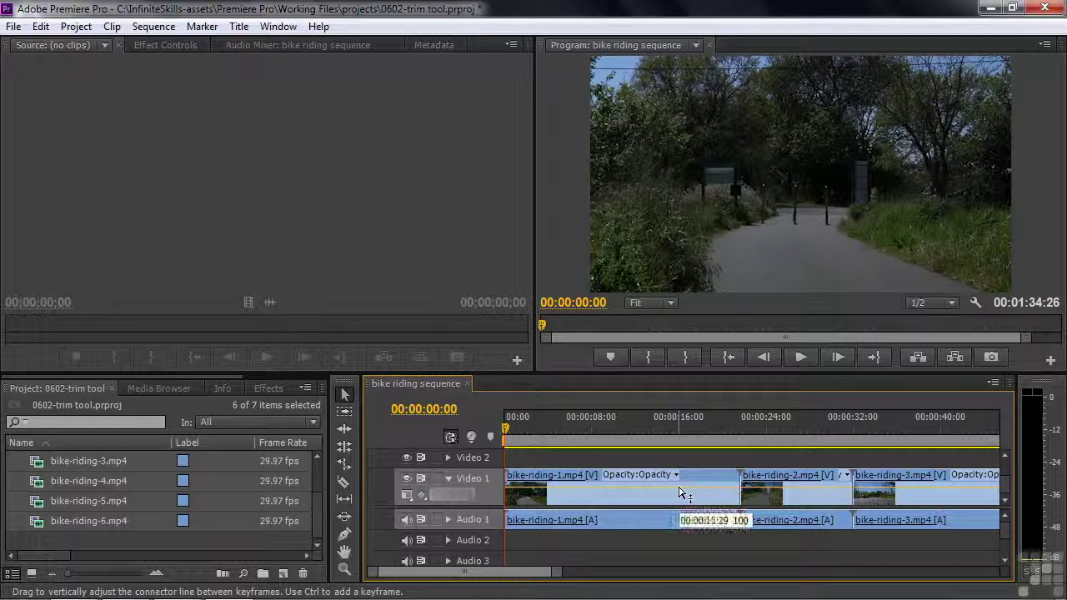
mouse_move(679, 493)
mouse_down()
mouse_move(680, 527)
mouse_move(672, 484)
mouse_up()
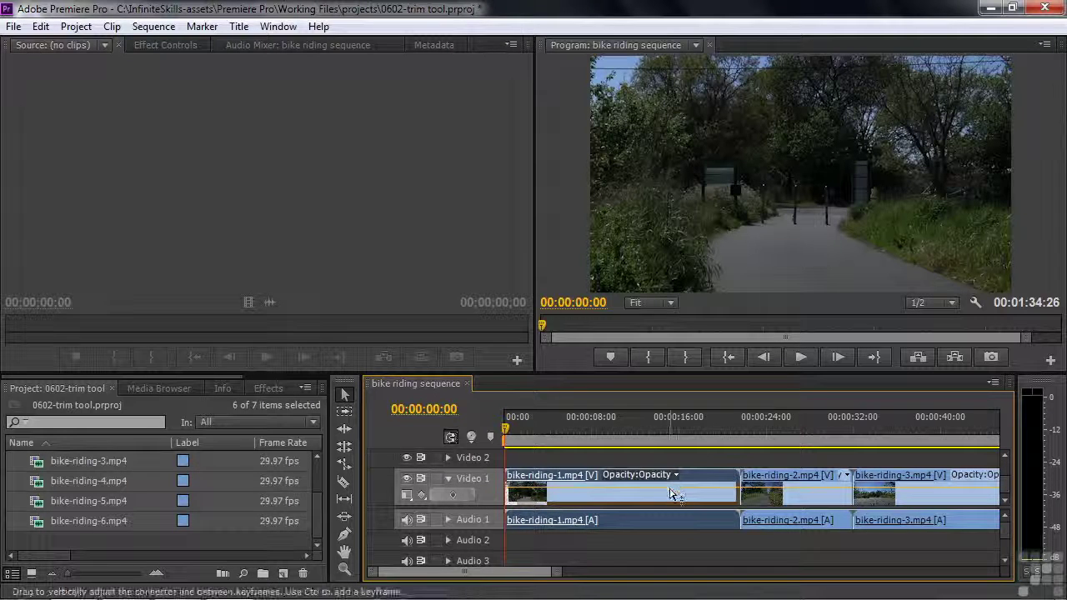
mouse_move(672, 493)
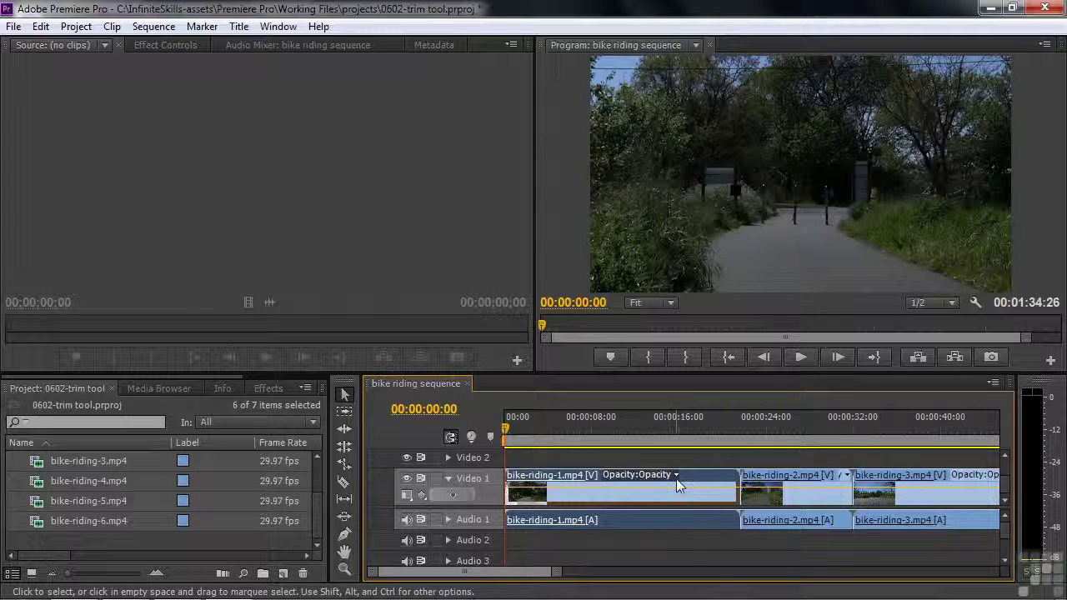
click(675, 476)
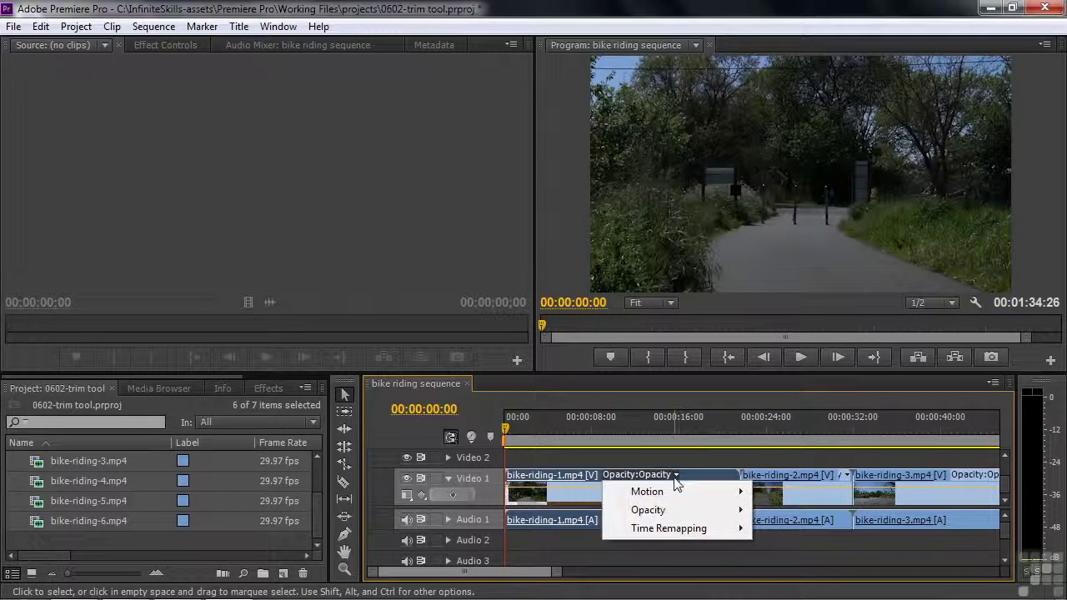
mouse_move(674, 532)
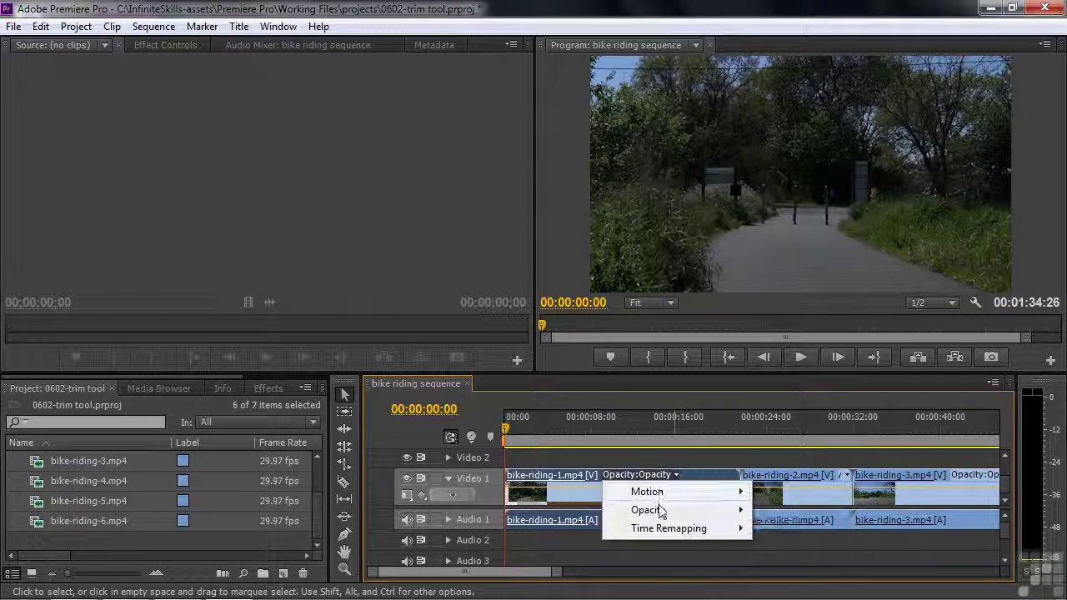
click(586, 494)
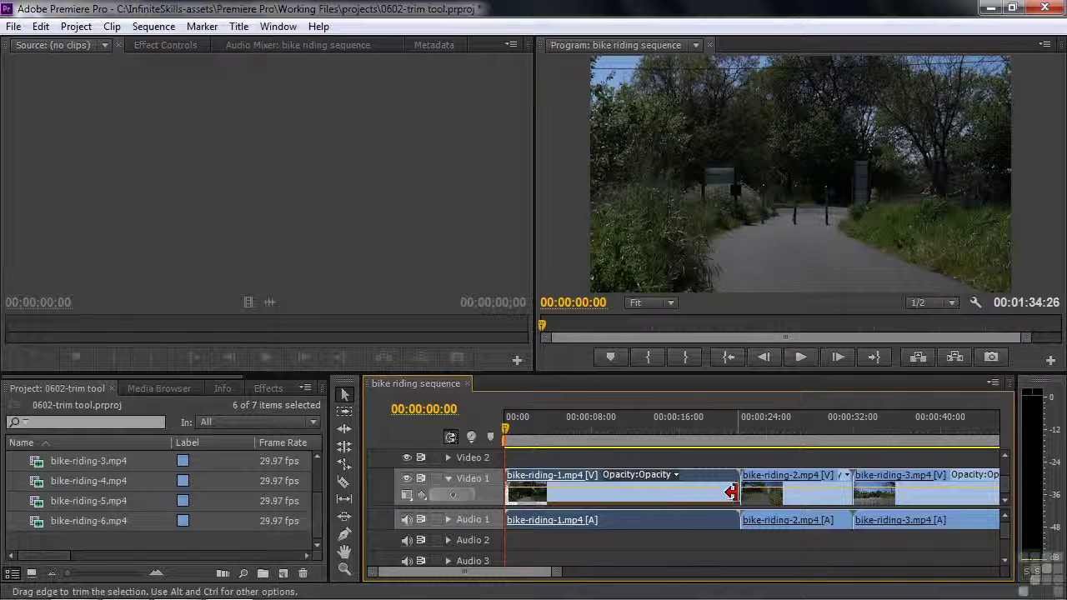
mouse_move(736, 494)
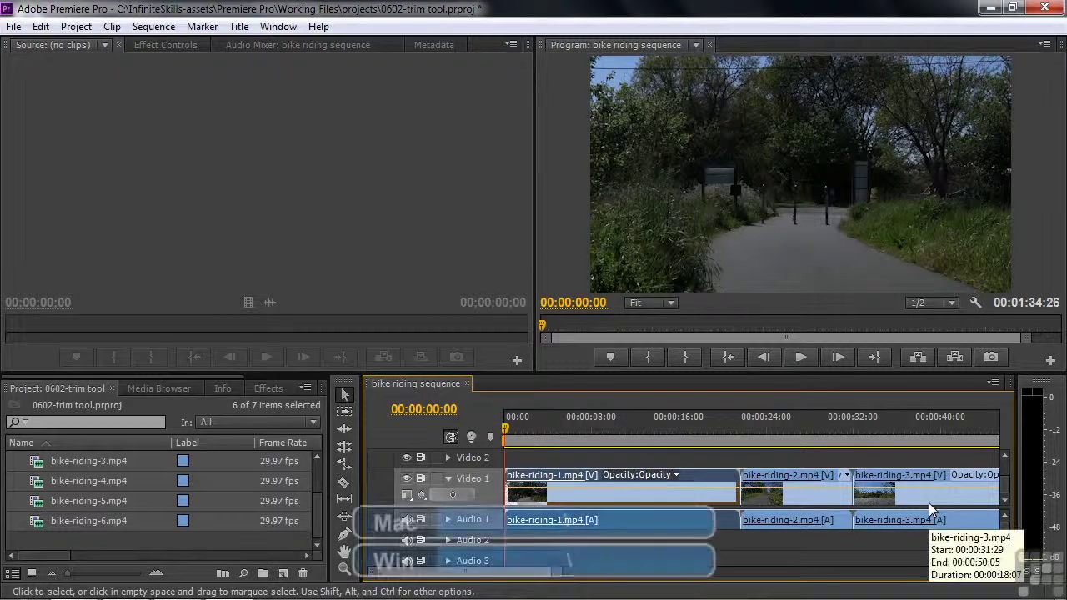
Trim the start of bike-riding-1.mp4 to 00:00:12:17, where the two riders are on the path.
key(backslash)
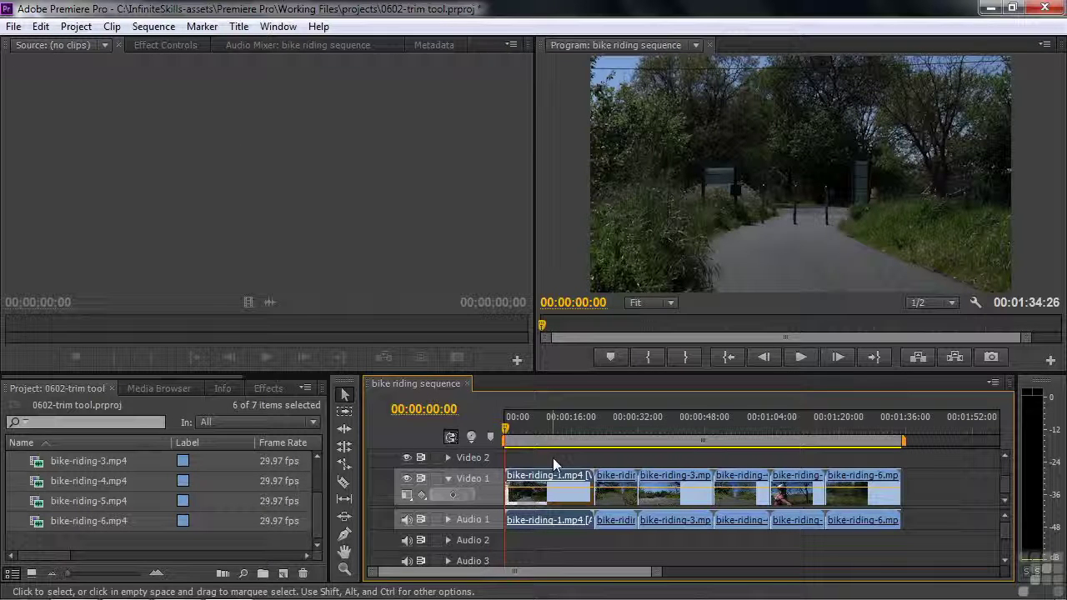
drag(504, 434, 555, 451)
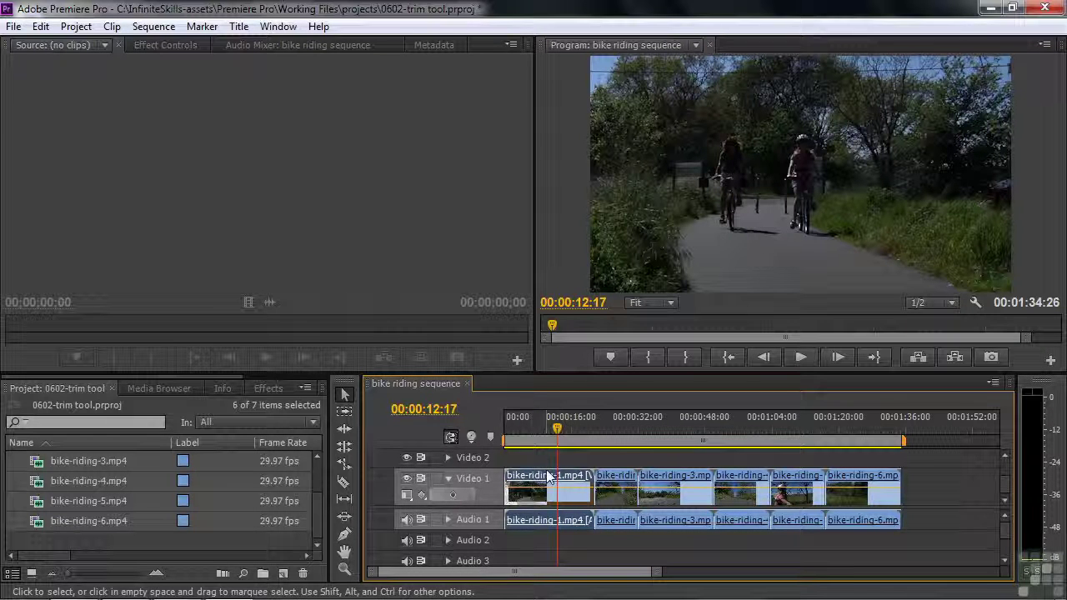
drag(508, 479, 557, 480)
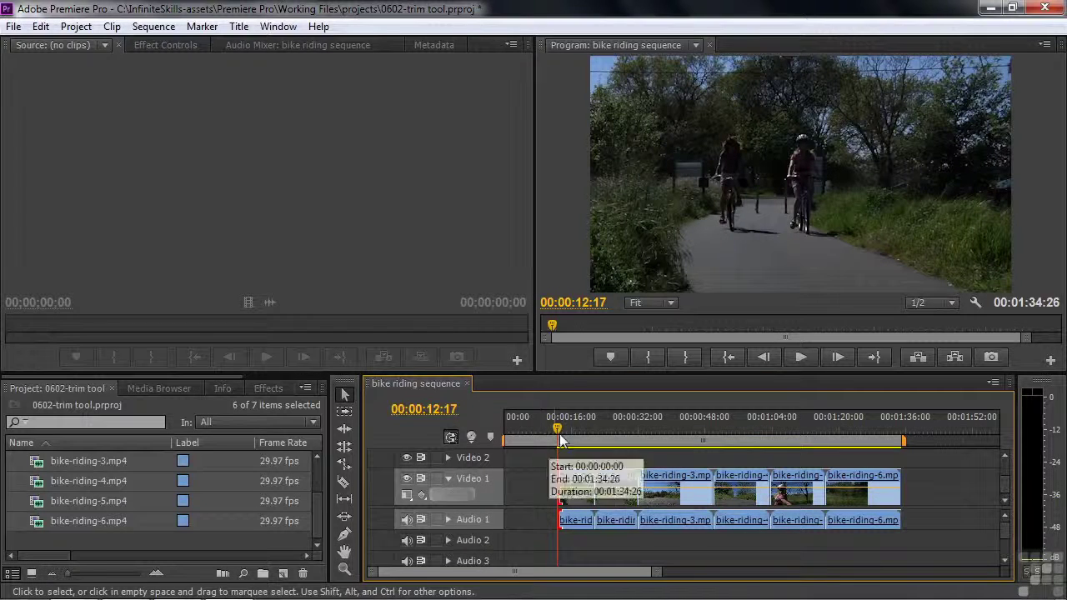
Play the sequence from 00:00:11:17 to review the trimmed start of the first clip.
drag(559, 431, 554, 433)
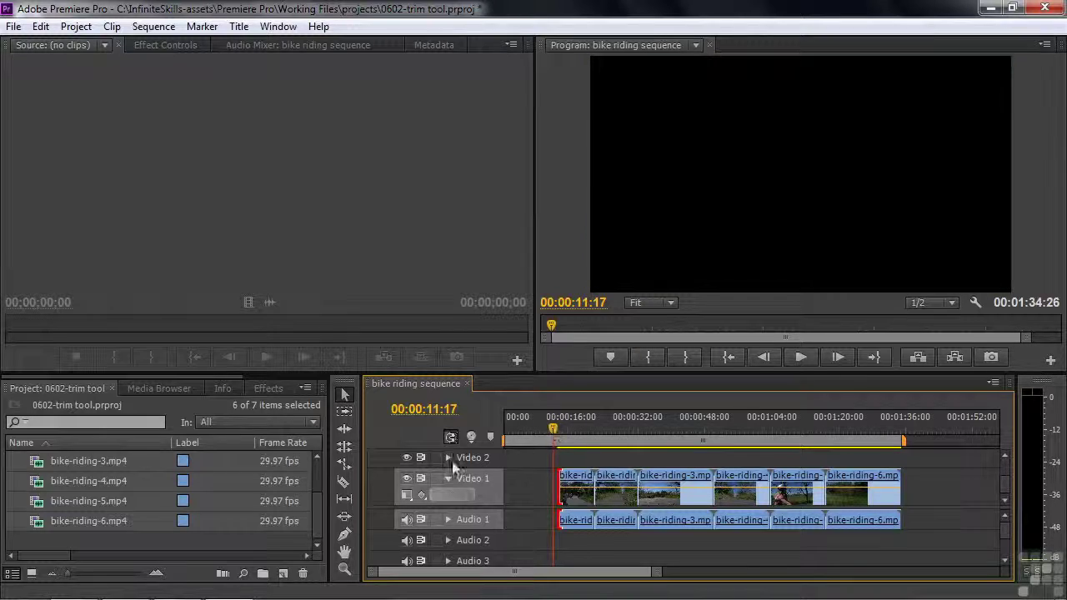
key(space)
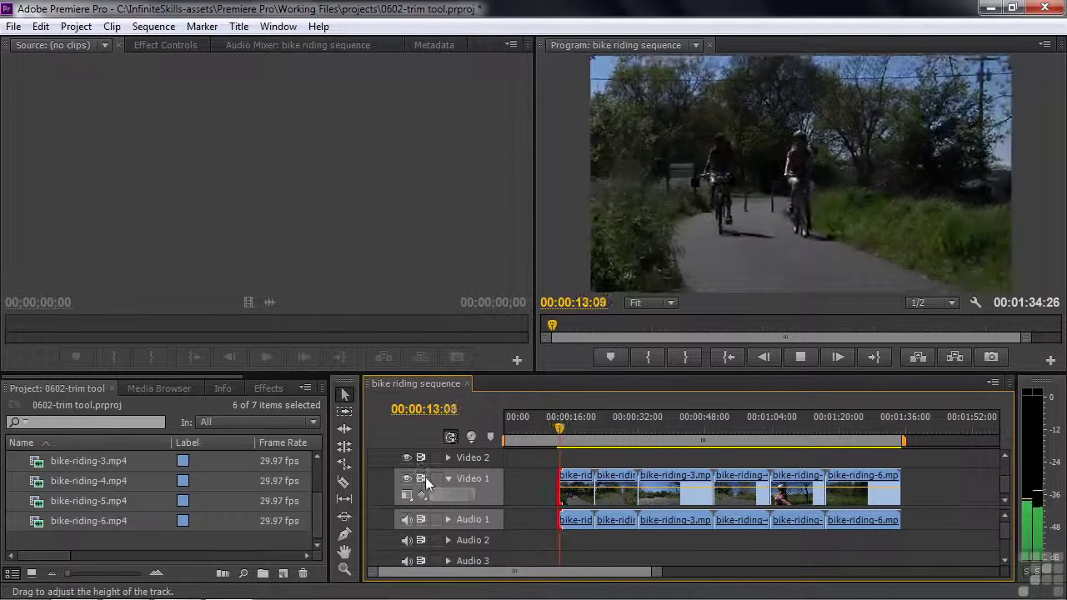
key(space)
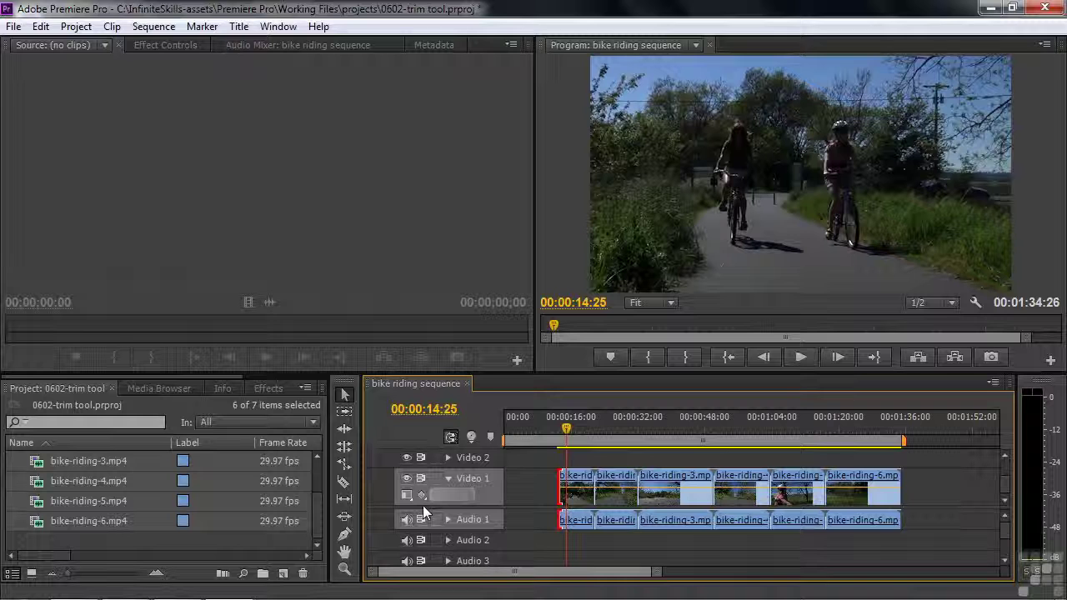
Ripple delete the gap before the first clip so all clips shift to the start of the sequence.
drag(566, 444, 530, 455)
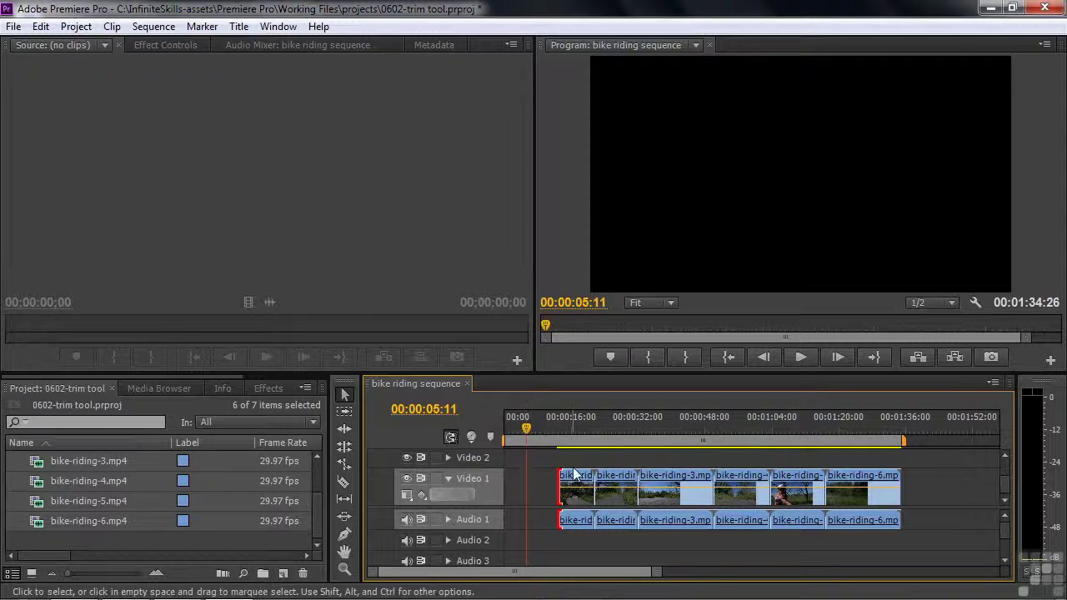
right_click(519, 486)
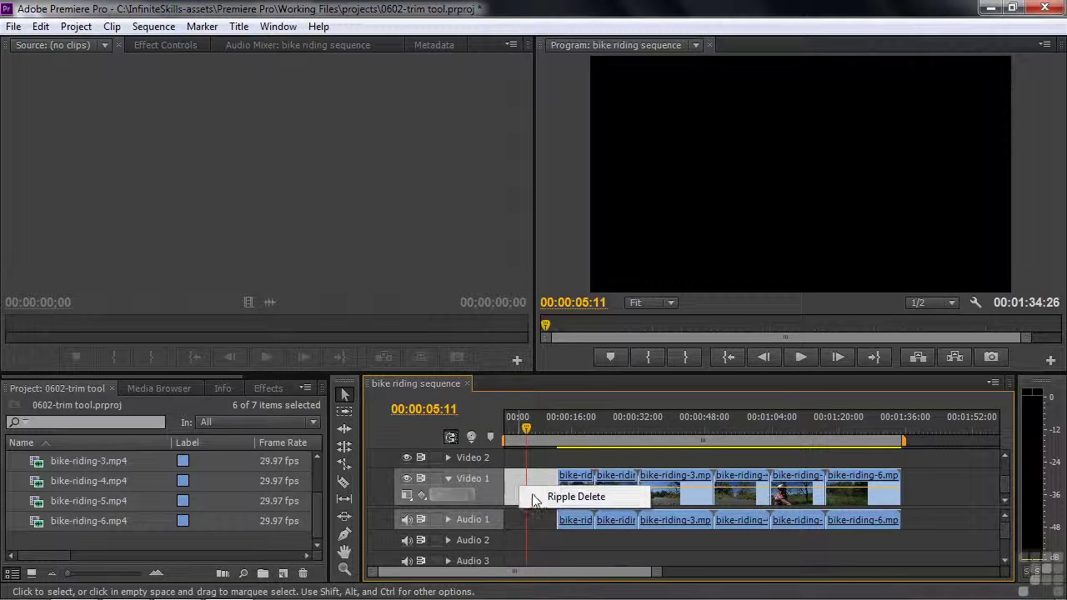
click(533, 497)
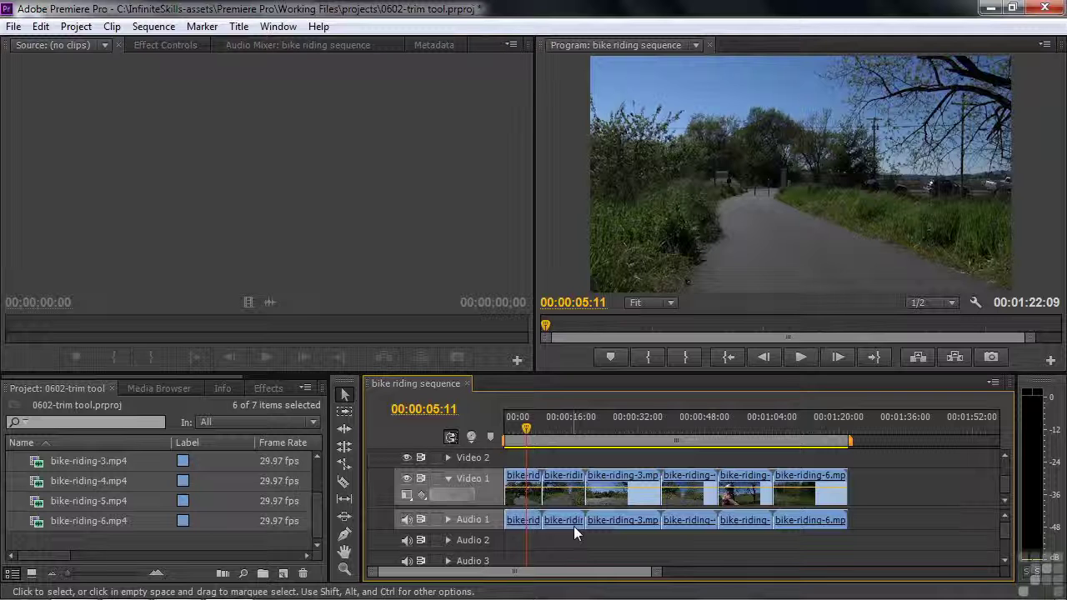
Locate the frame at 00:00:05:11, after the riders leave the shot, and trim the end of bike-riding-1.mp4 to it.
mouse_move(527, 434)
mouse_down()
mouse_move(516, 437)
mouse_move(527, 440)
mouse_up()
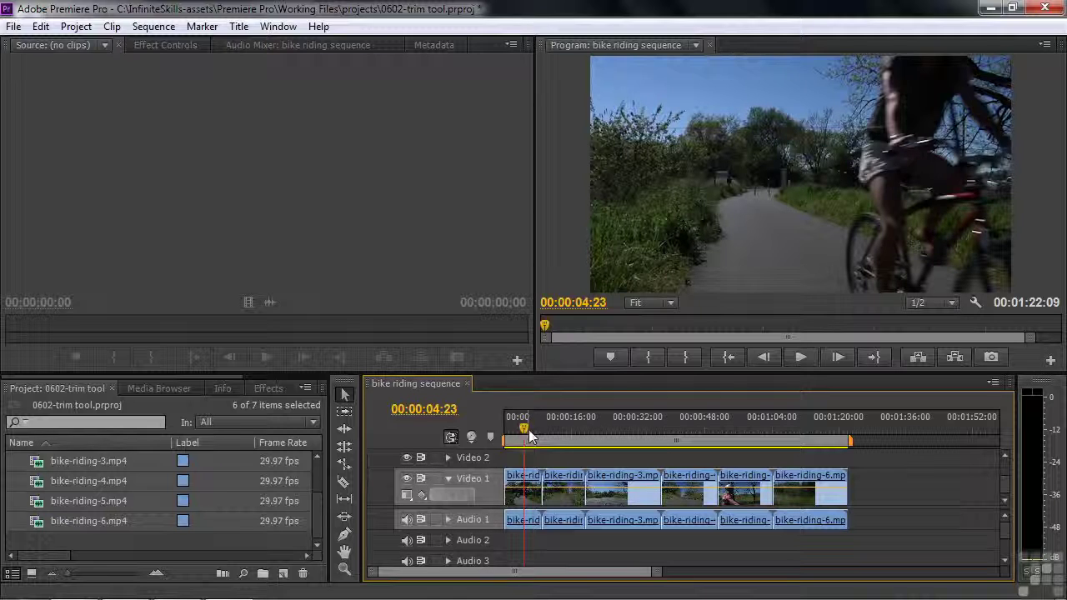
drag(523, 432, 527, 436)
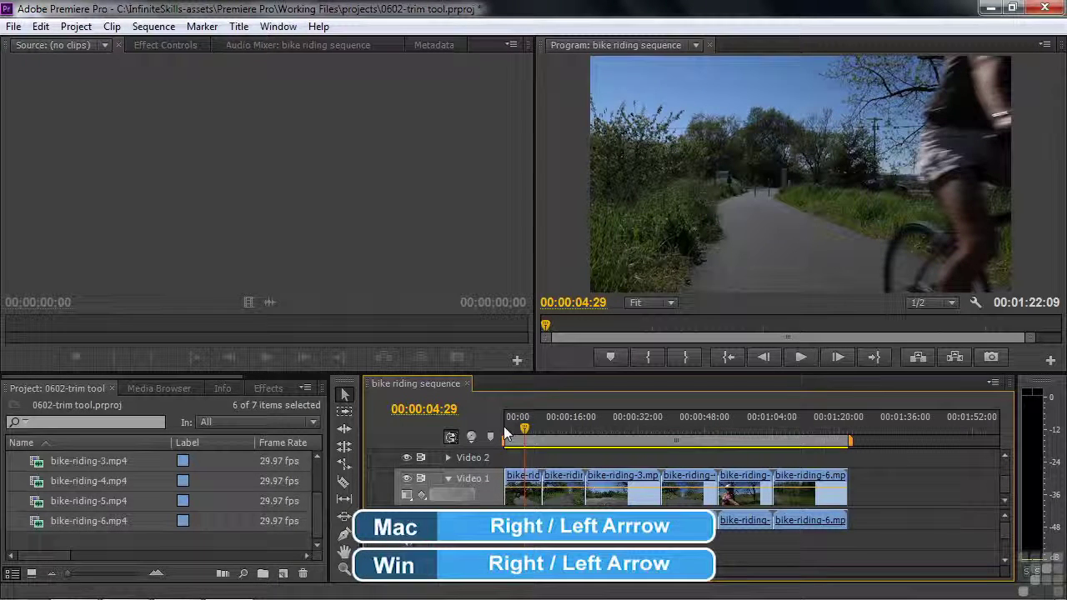
key(Right)
key(Right)
key(Right)
key(Left)
key(Left)
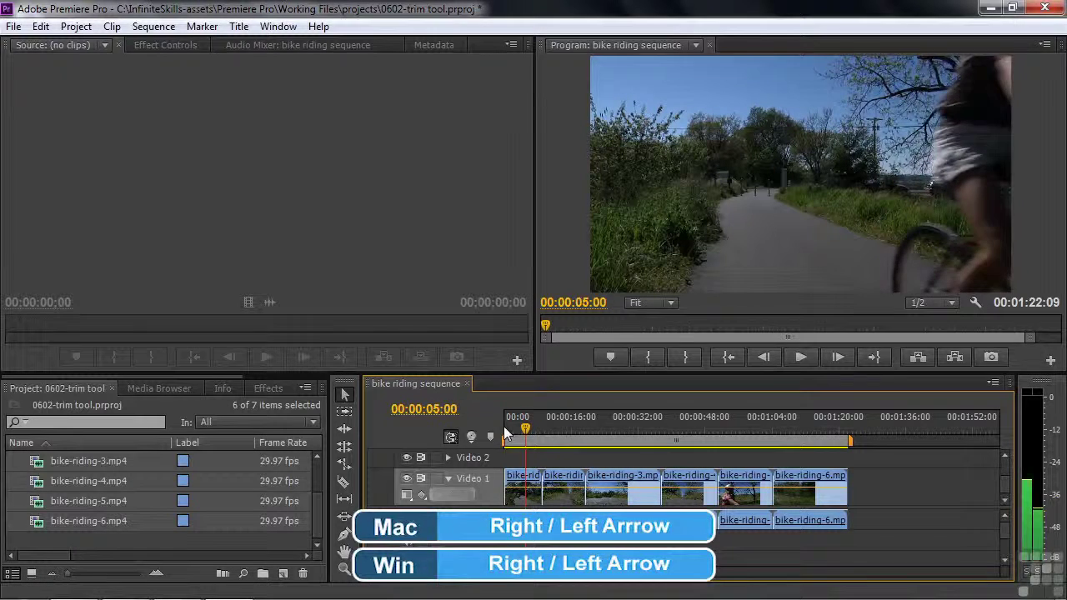
key(Left)
key(Left)
key(Right)
key(Right)
key(Right)
key(Right)
key(Right)
key(Right)
key(Right)
key(Right)
key(Right)
key(Right)
key(Left)
key(Right)
key(Right)
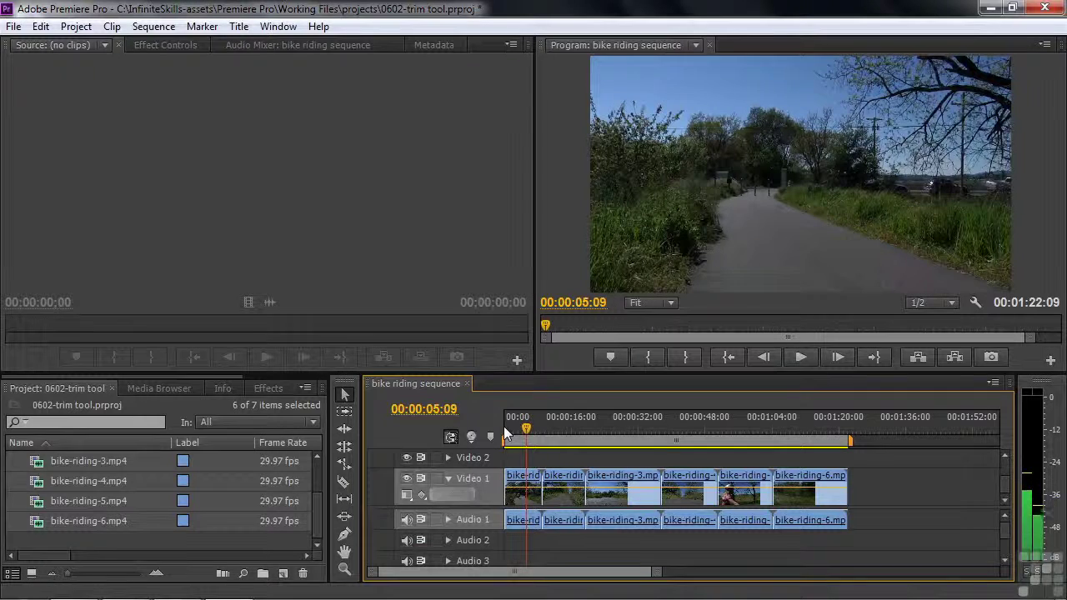
key(Right)
key(Right)
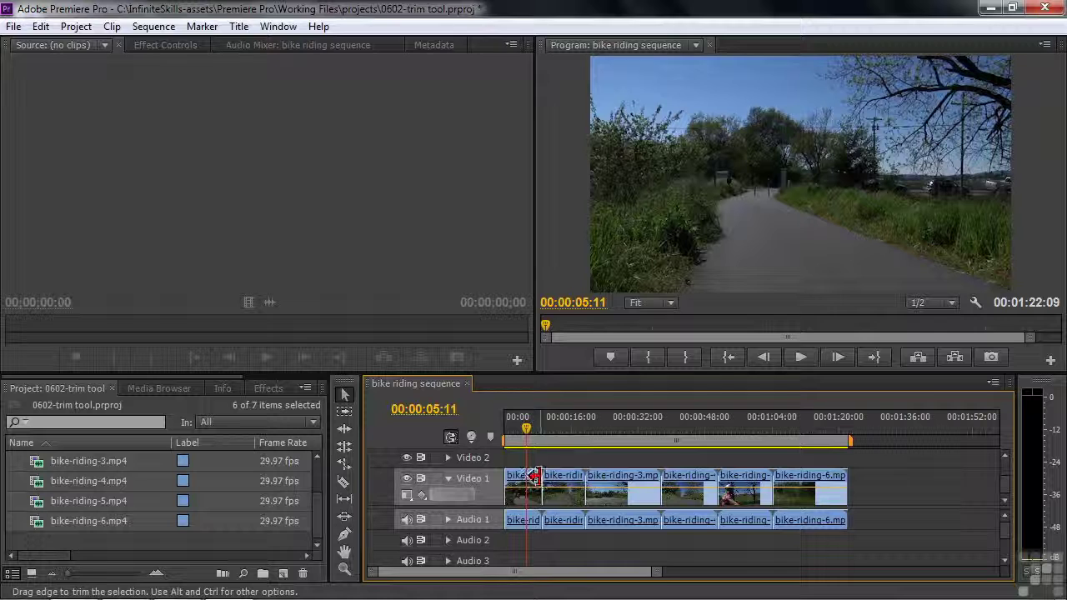
drag(534, 476, 519, 499)
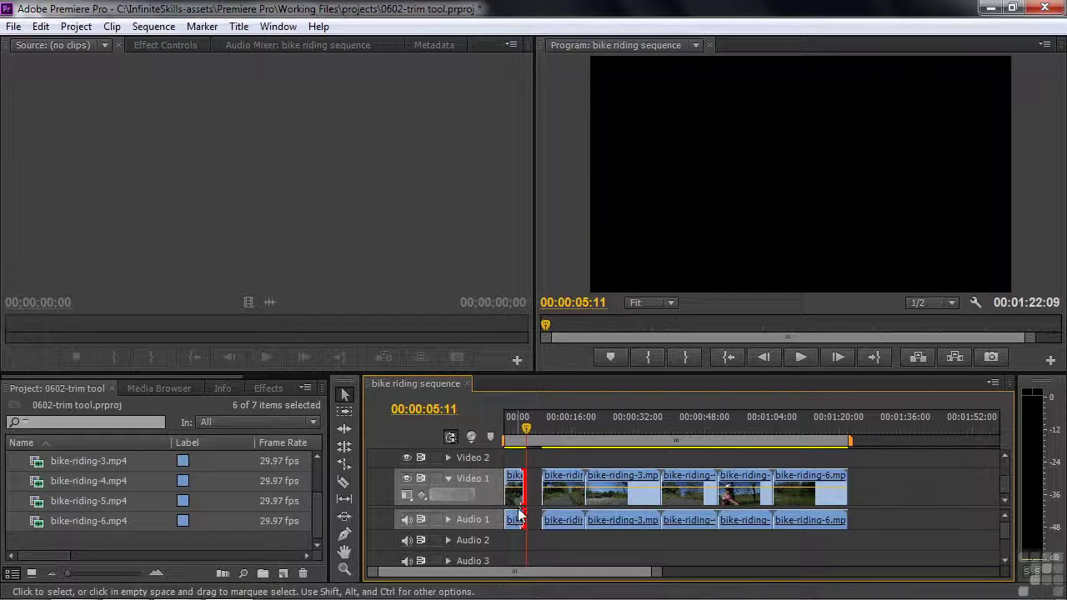
Play the first clip from its start to review its trimmed end, and ripple delete the gap after it.
drag(526, 429, 506, 428)
key(space)
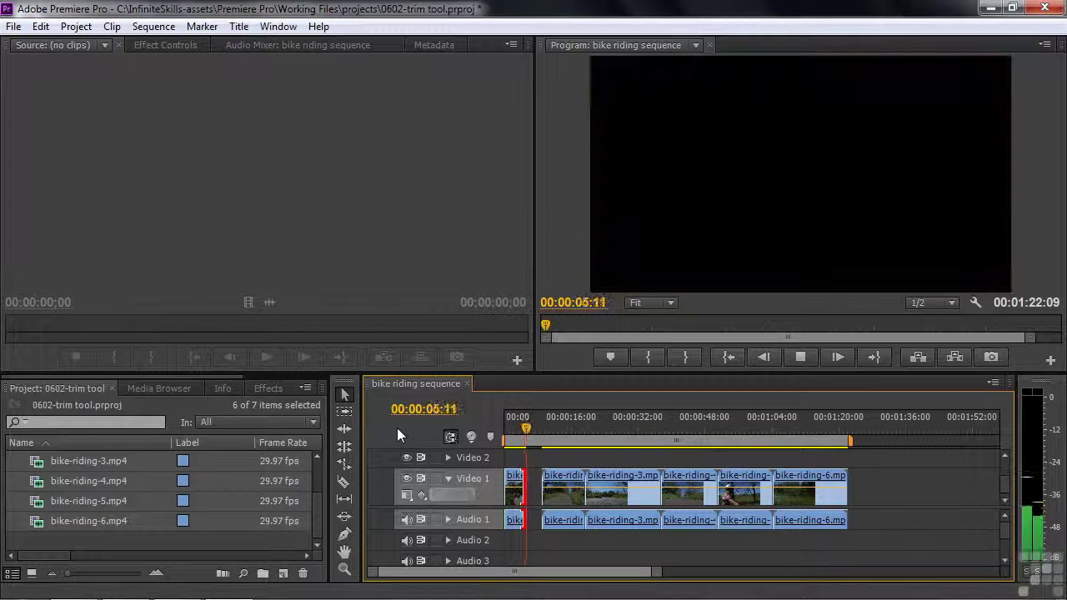
key(space)
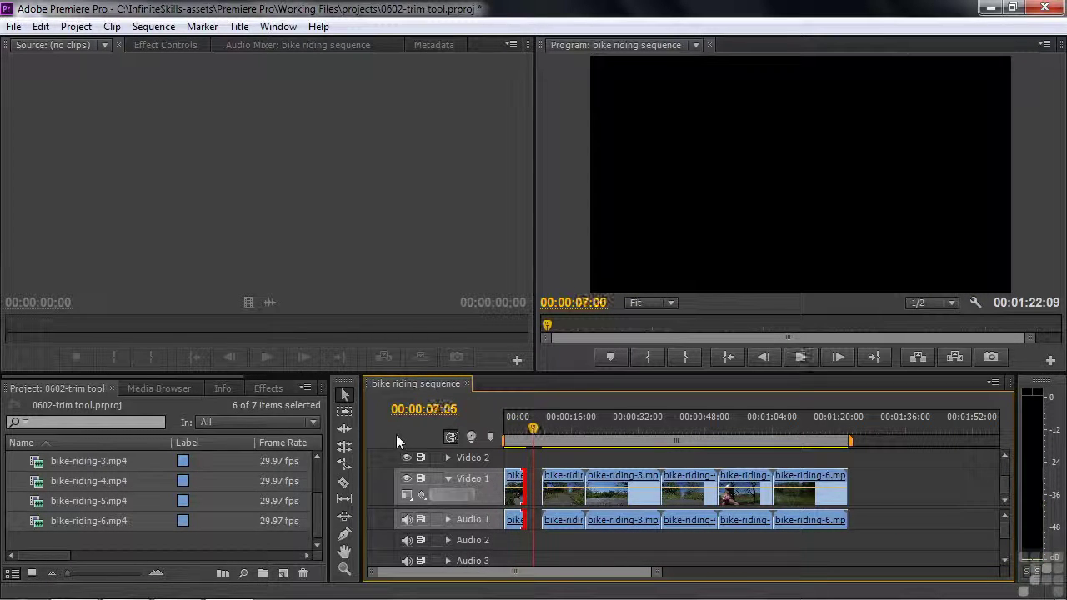
right_click(531, 479)
click(554, 485)
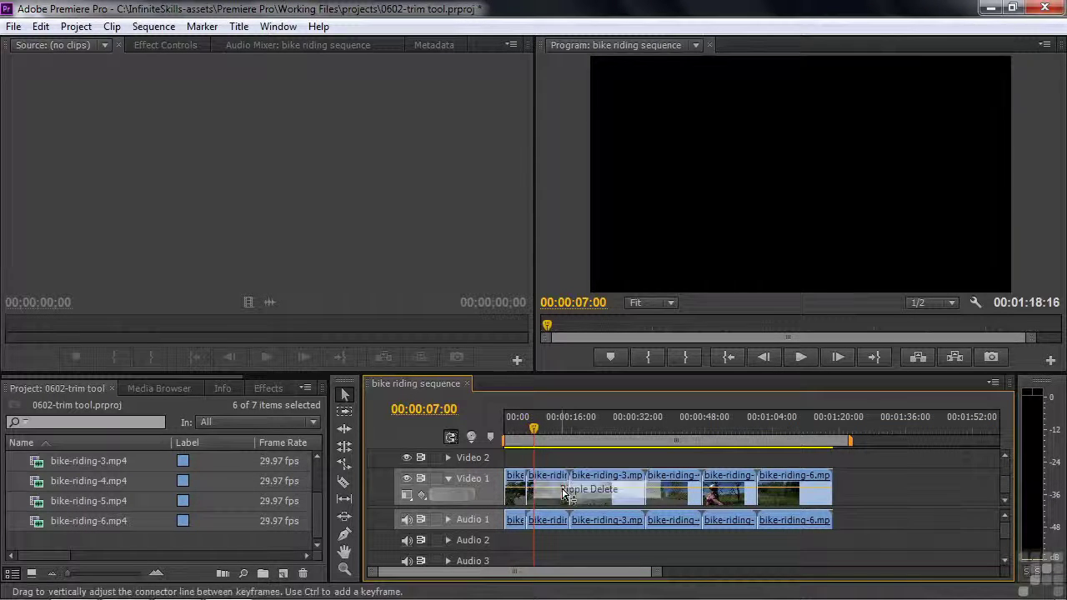
Play the sequence across the cut from the first clip into bike-riding-2.mp4 to find where the riders enter.
drag(534, 433, 513, 438)
key(space)
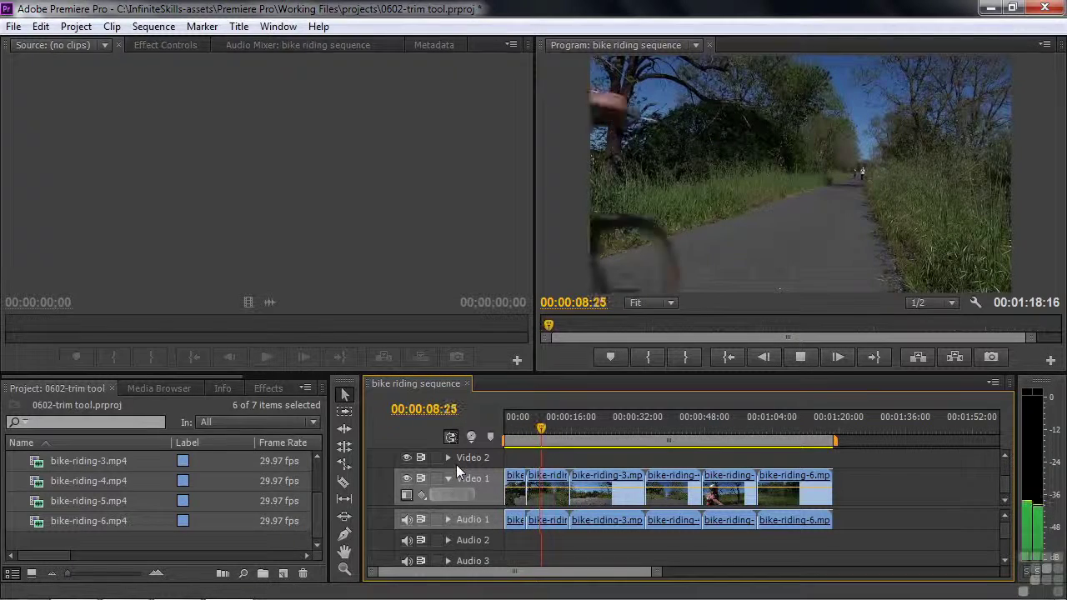
key(space)
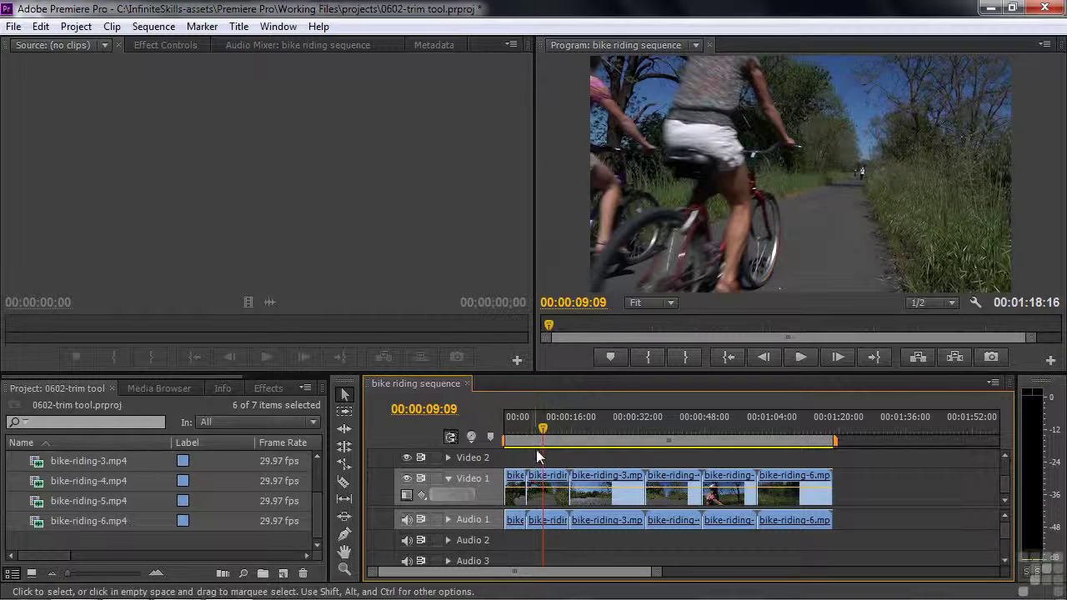
Locate the frame at 00:00:08:18, just before the riders enter the shot, and trim the start of bike-riding-2.mp4 to it.
click(536, 430)
drag(536, 430, 544, 434)
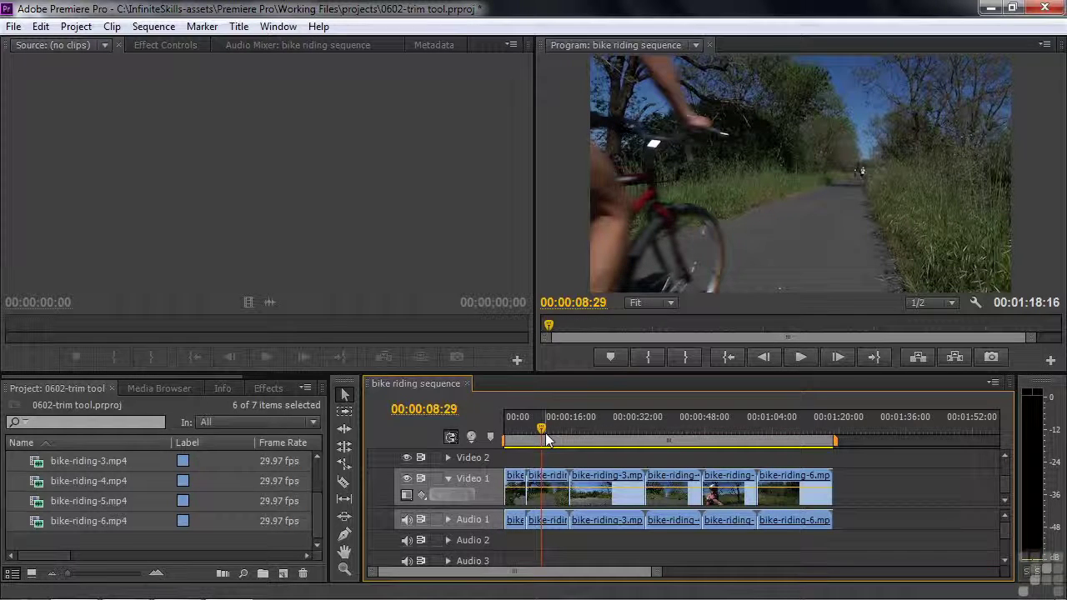
key(Left)
key(Left)
key(Left)
key(Left)
key(Left)
key(Left)
key(Left)
key(Left)
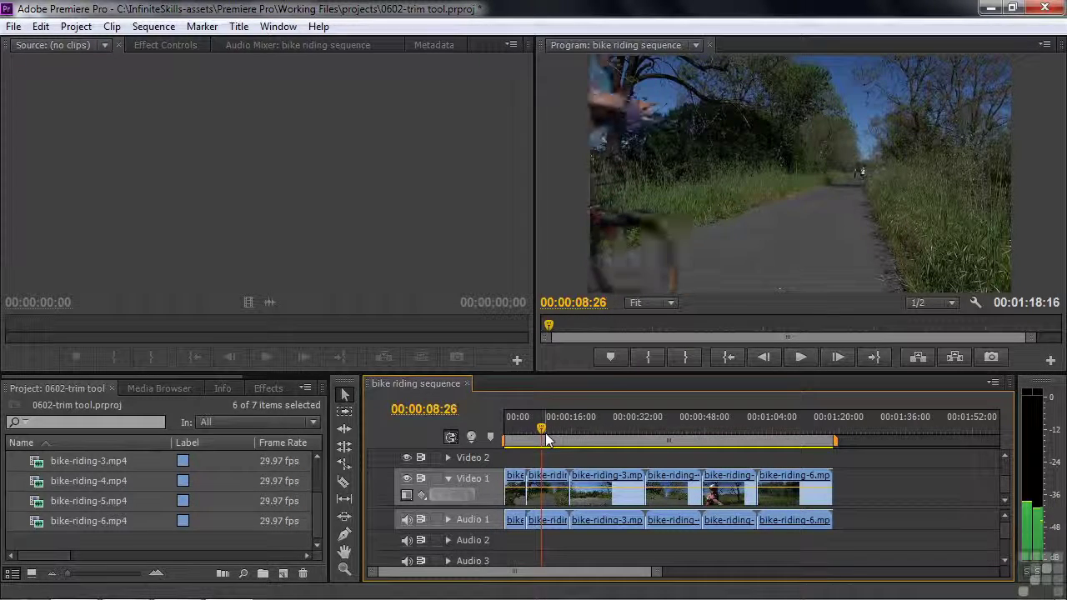
key(Left)
key(Left)
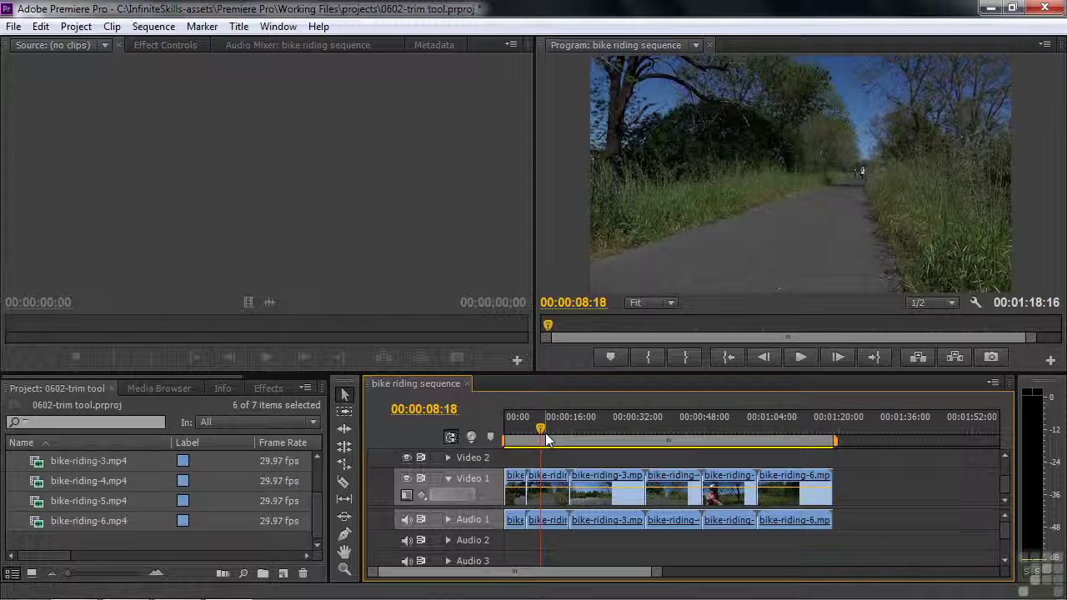
key(Left)
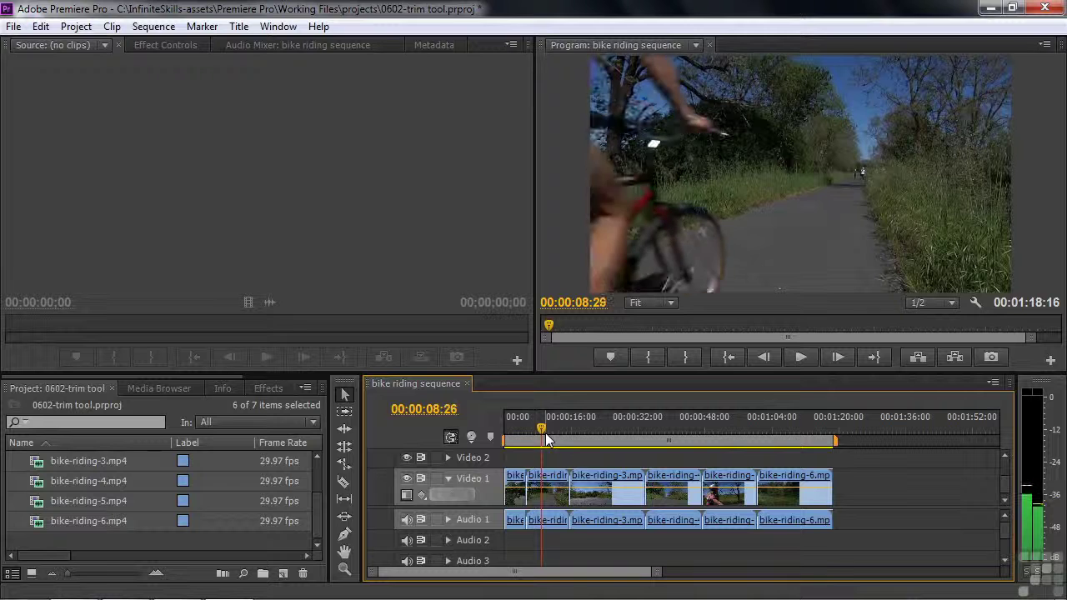
key(Left)
key(Left)
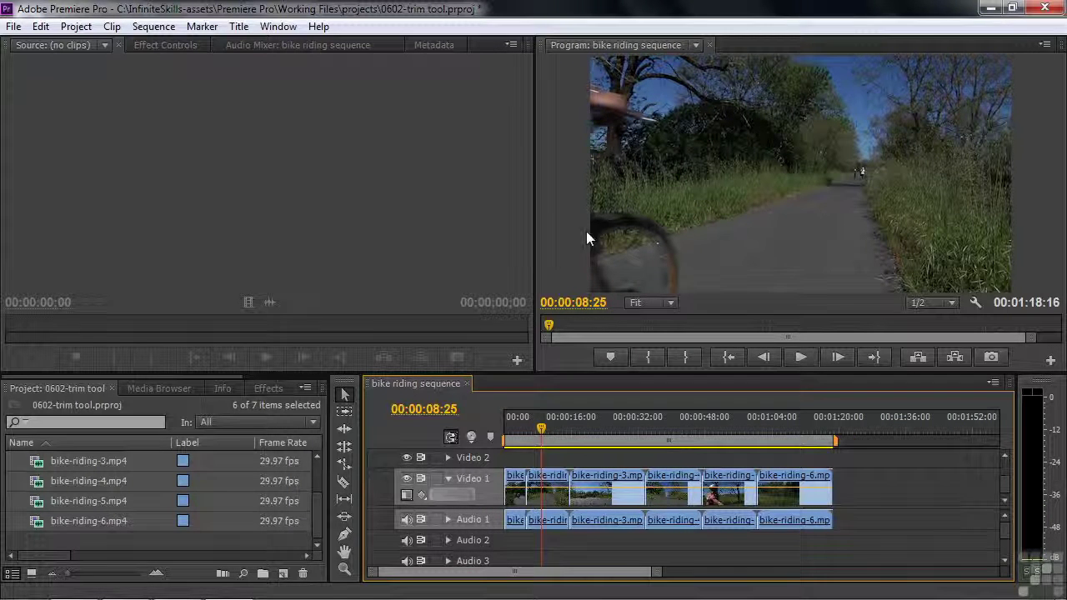
key(Left)
key(Left)
key(Left)
key(Left)
key(Left)
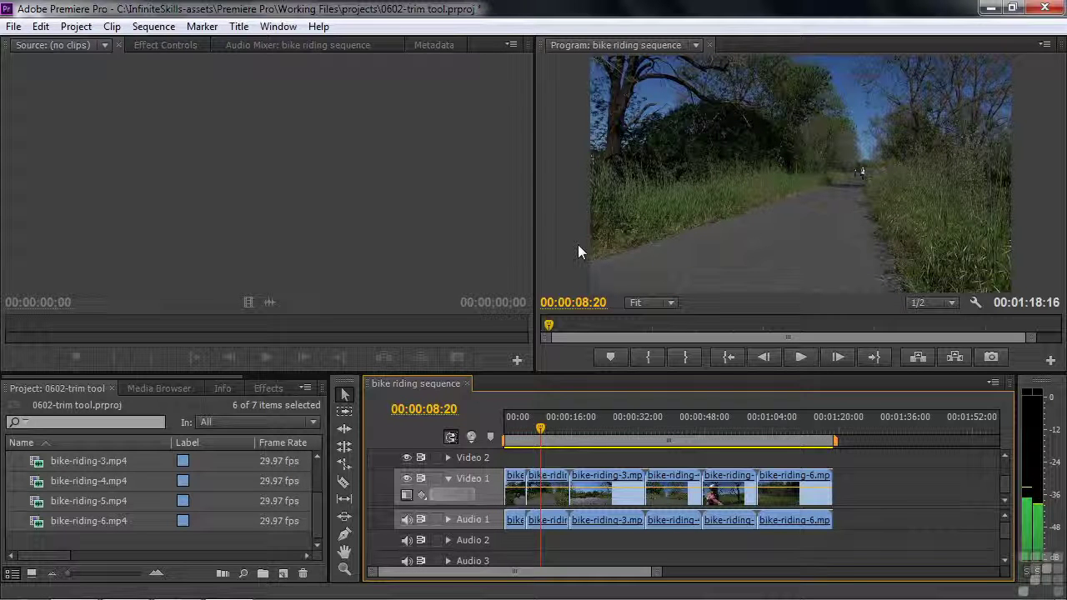
key(Left)
key(Left)
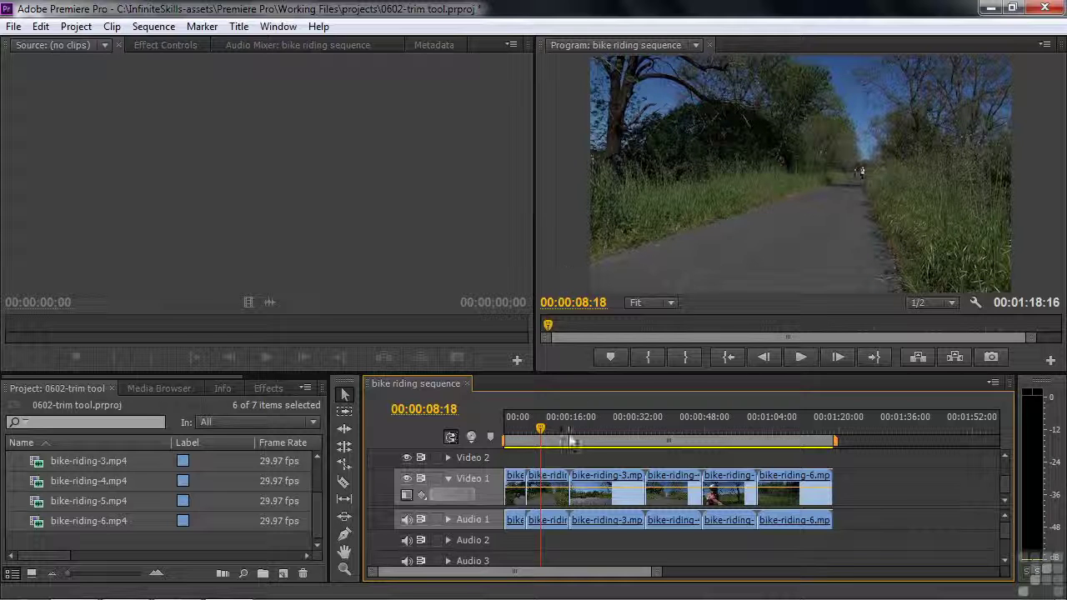
click(533, 477)
drag(534, 477, 543, 479)
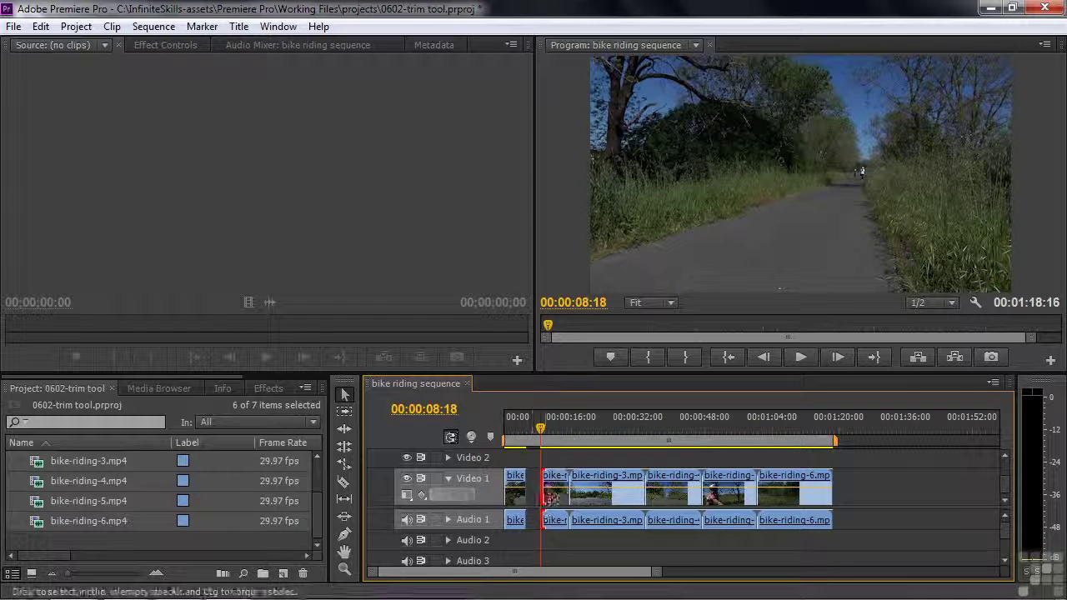
Ripple delete the gap between bike-riding-1.mp4 and bike-riding-2.mp4.
drag(542, 429, 537, 433)
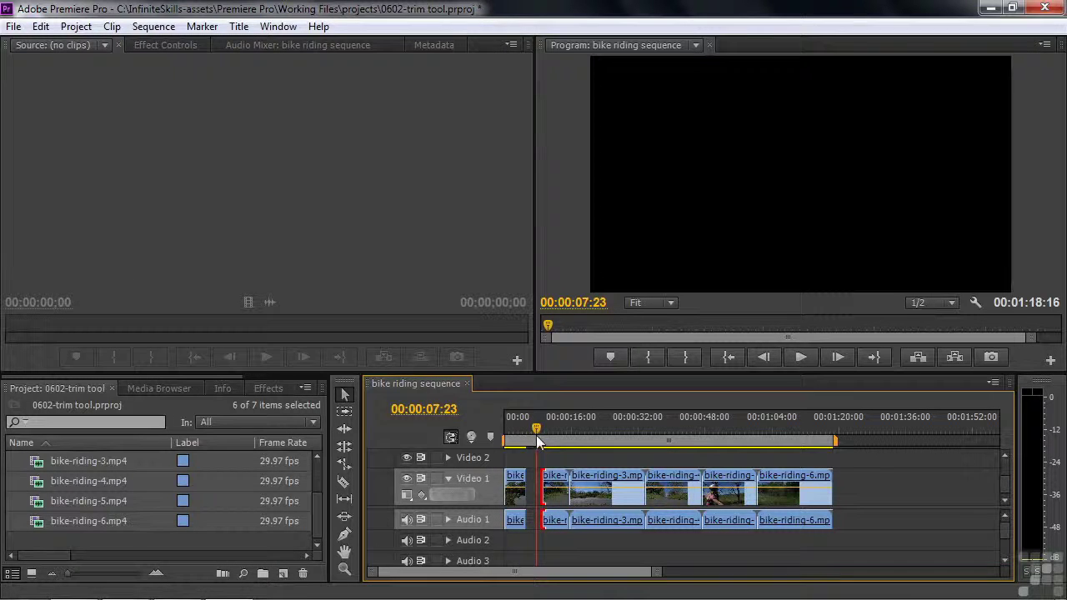
right_click(539, 482)
click(572, 491)
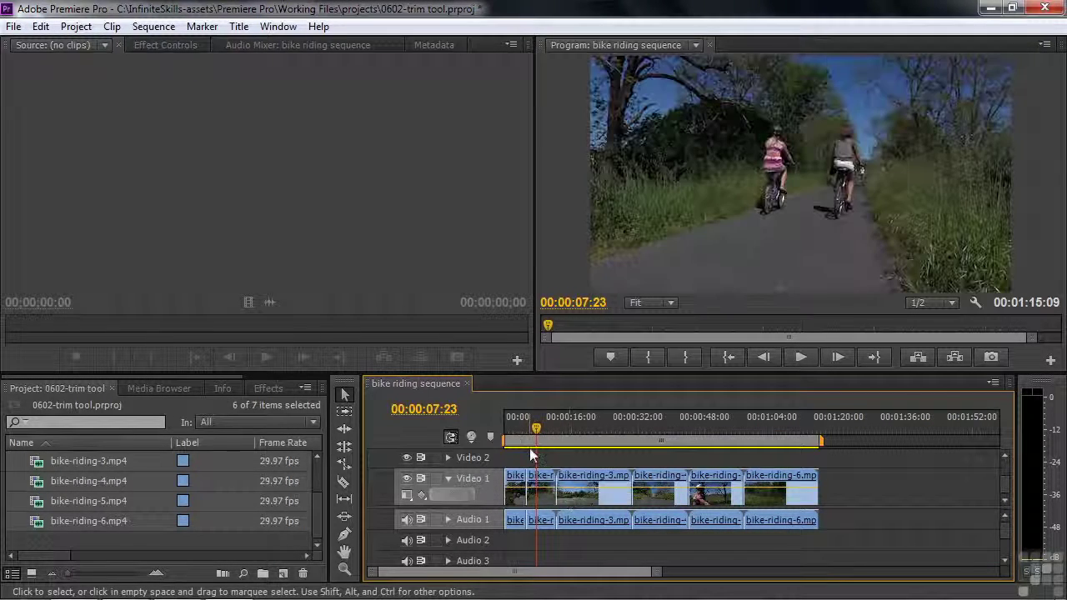
Play the sequence from 00:00:02:18 to review the cut between the first two clips.
drag(537, 435, 521, 446)
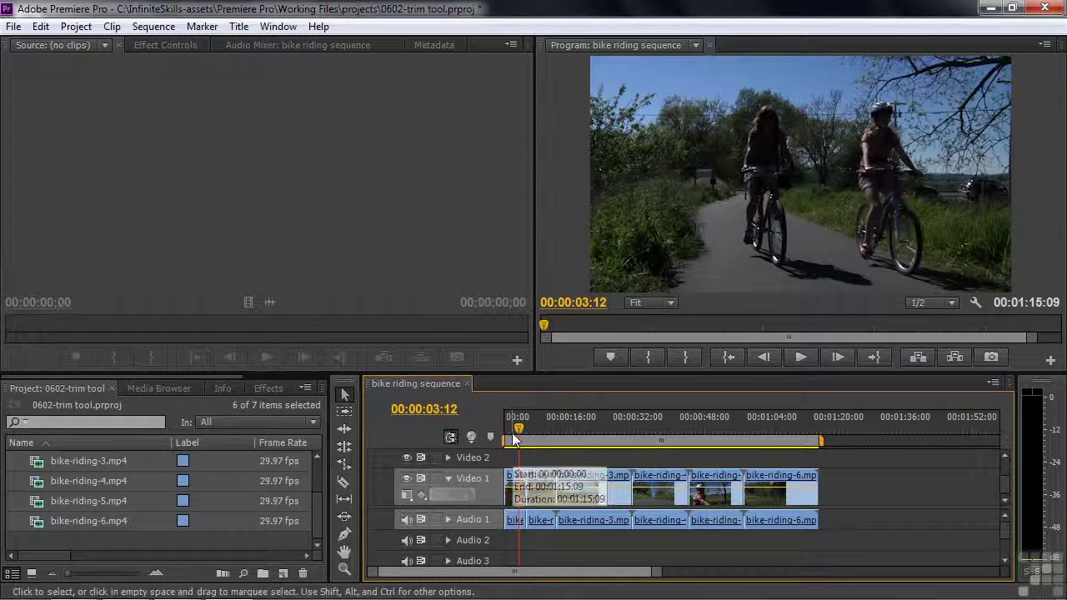
drag(517, 433, 515, 435)
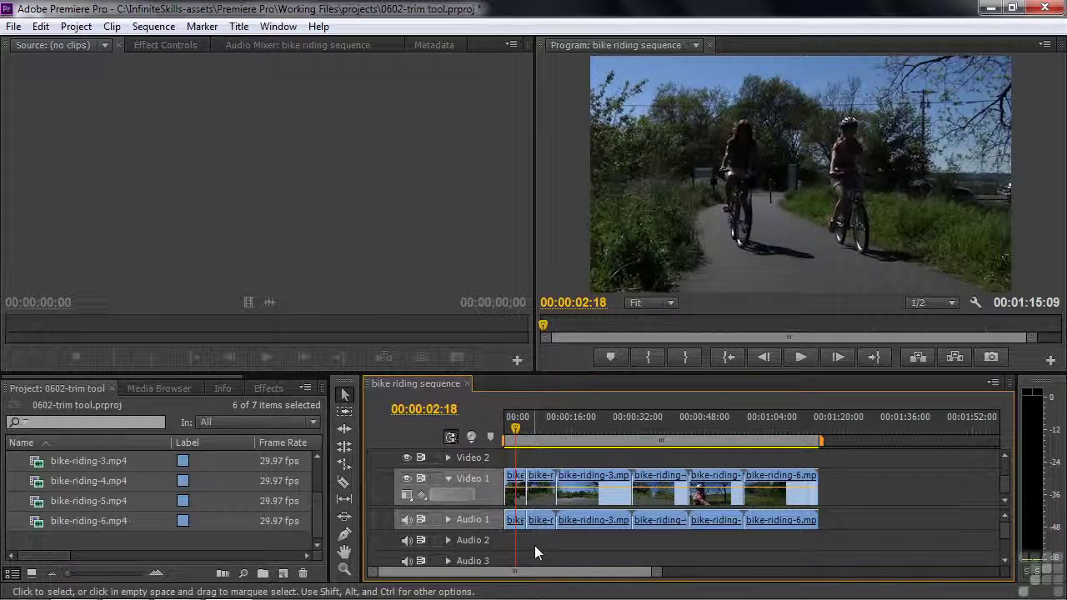
key(space)
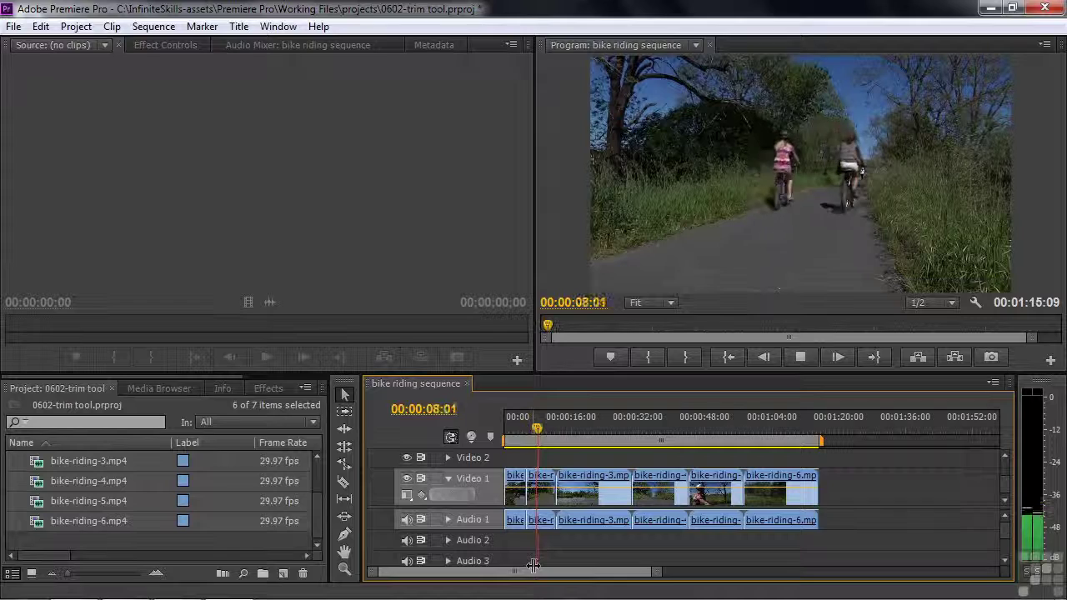
key(space)
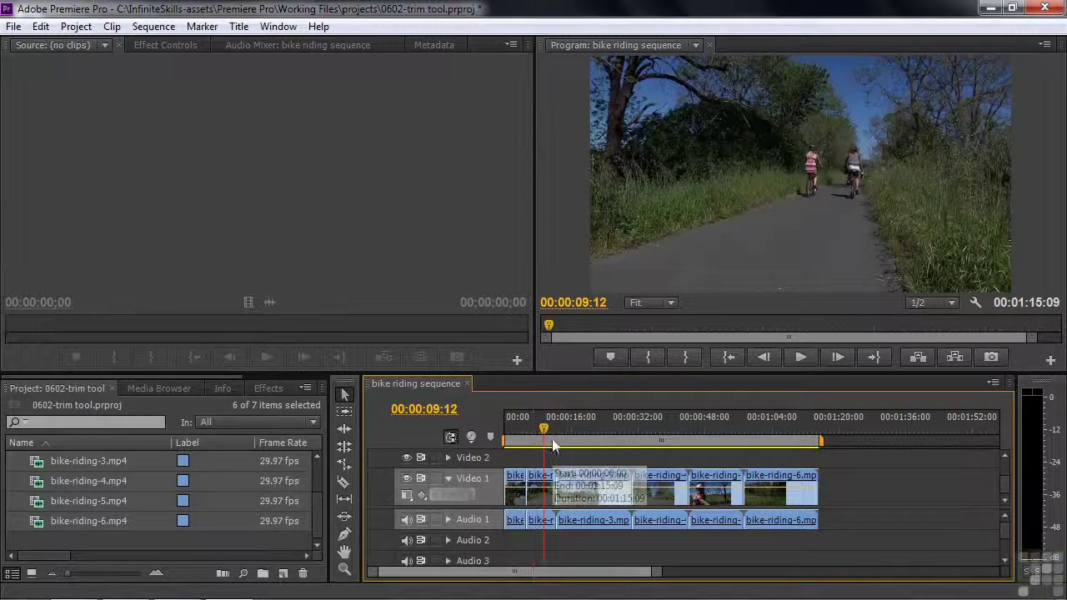
Go to the cut between bike-riding-2.mp4 and bike-riding-3.mp4 and compare the frames on either side of it.
drag(548, 437, 540, 445)
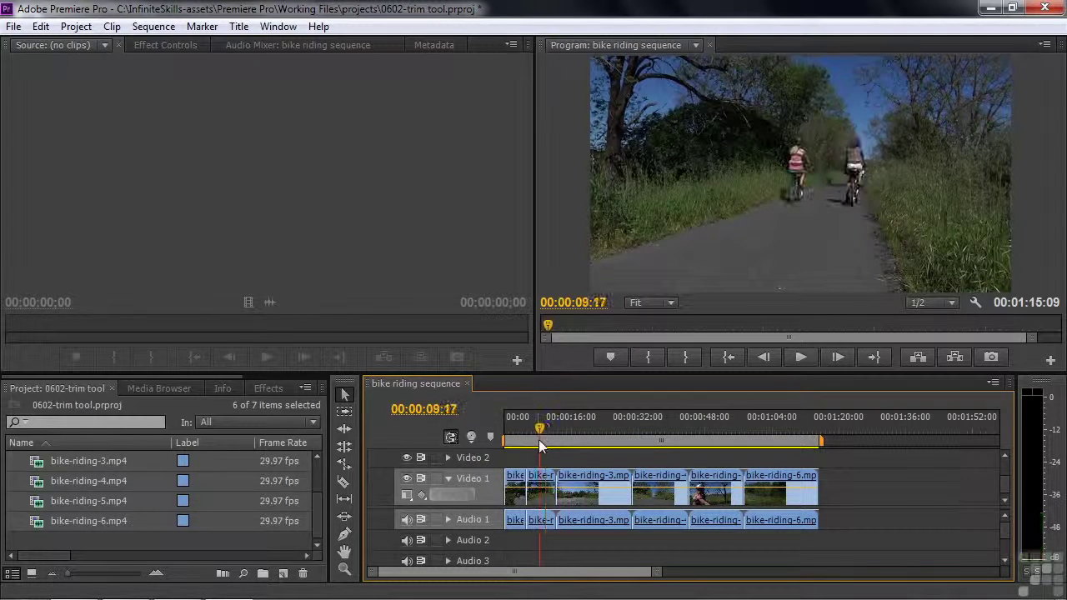
key(Down)
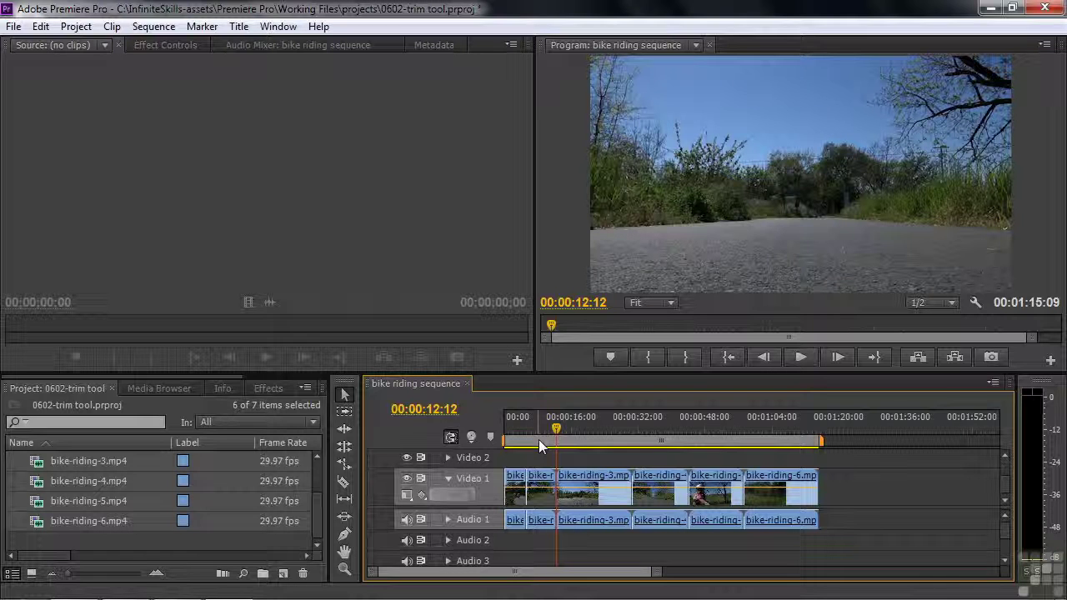
key(Left)
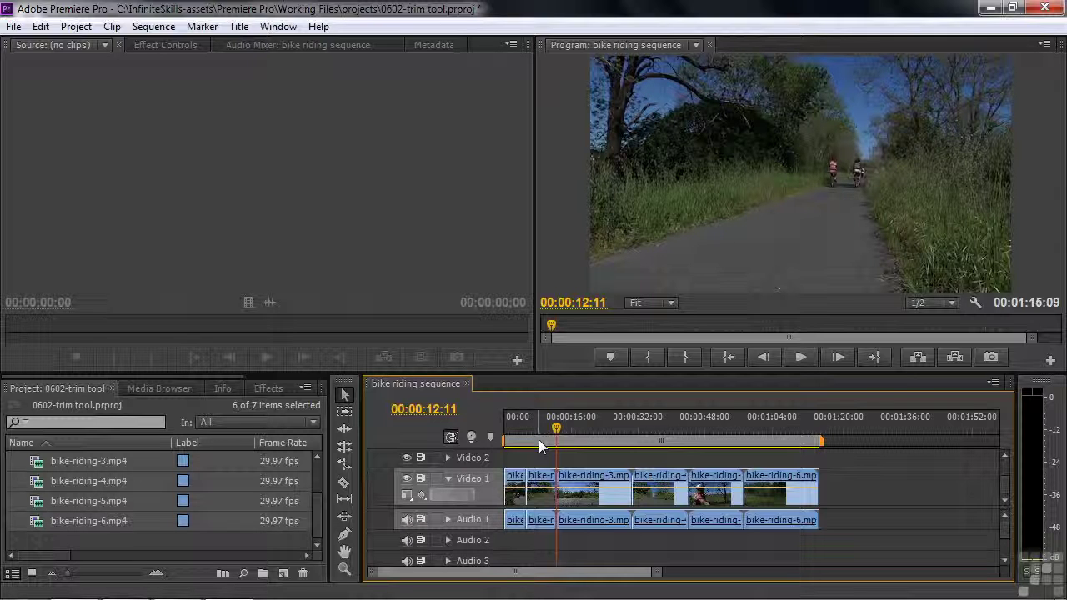
key(Right)
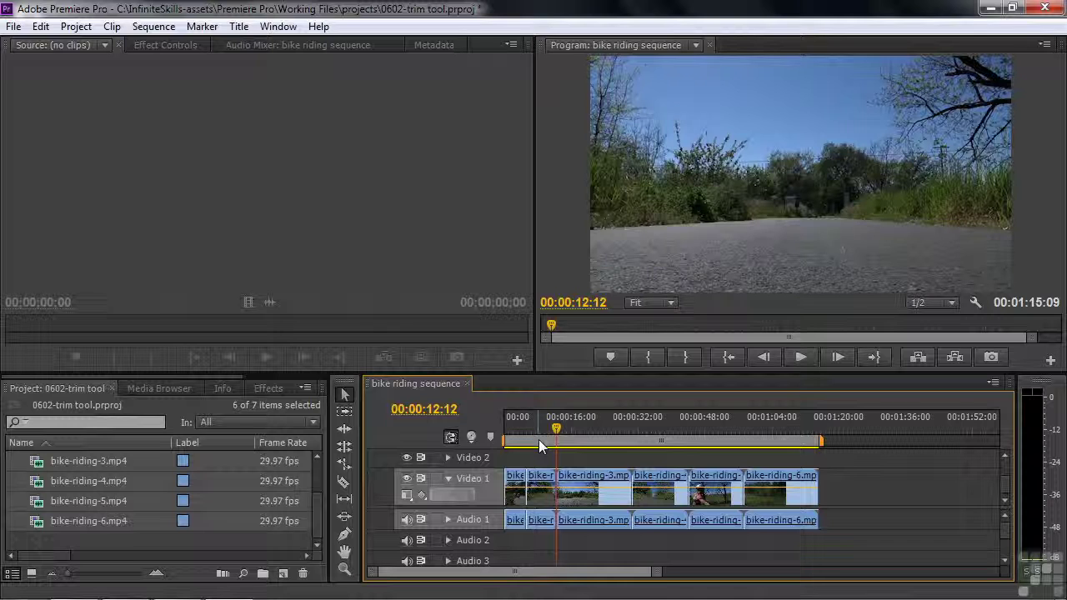
Locate the frame at 00:00:09:11, with the riders heading down the path, and trim the end of bike-riding-2.mp4 to it.
key(Left)
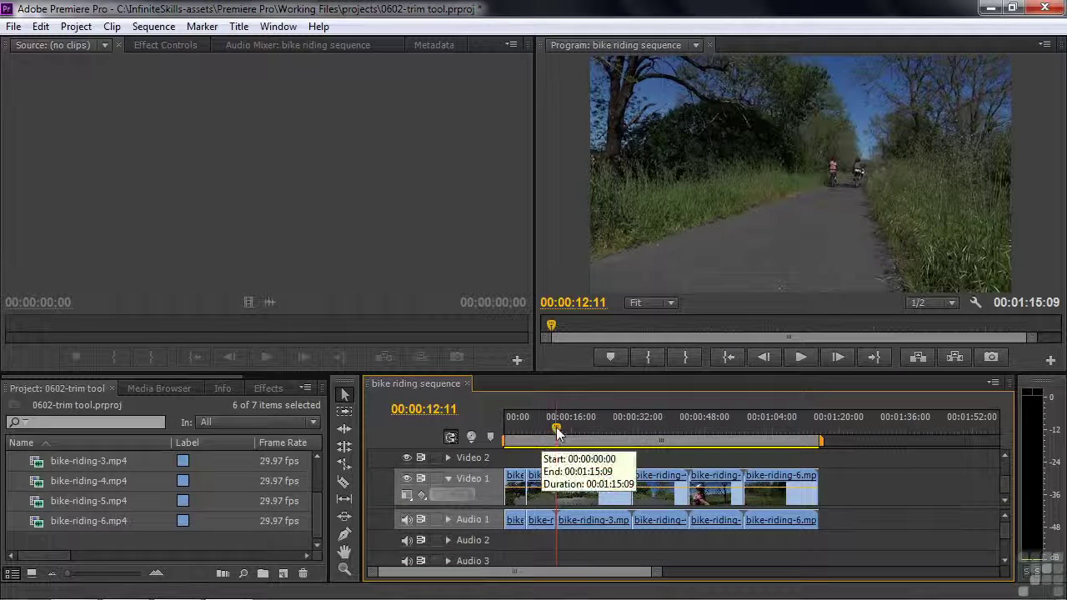
drag(557, 431, 543, 439)
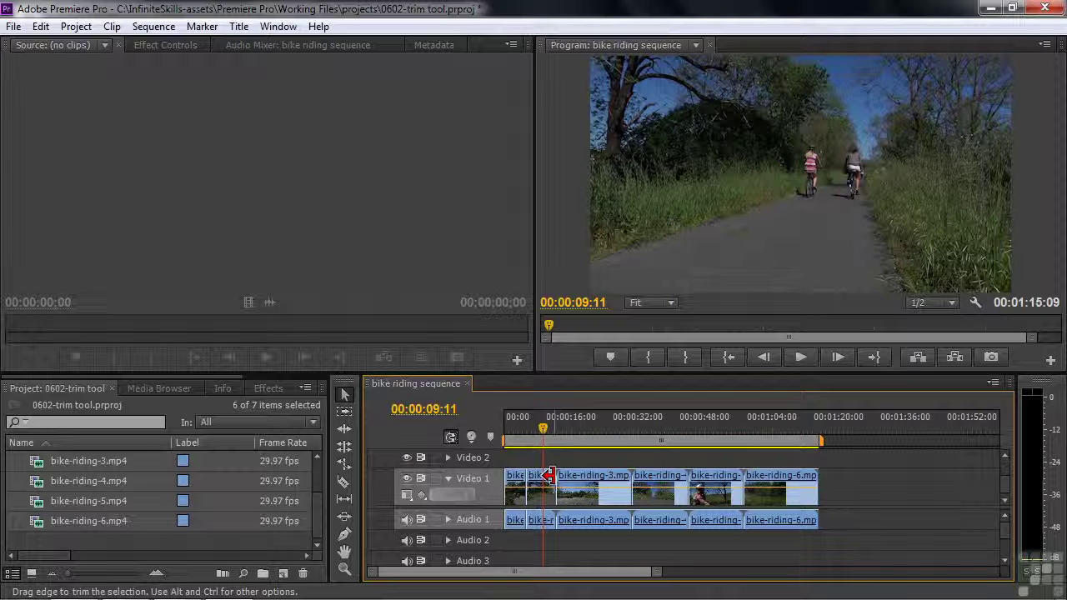
drag(549, 475, 541, 477)
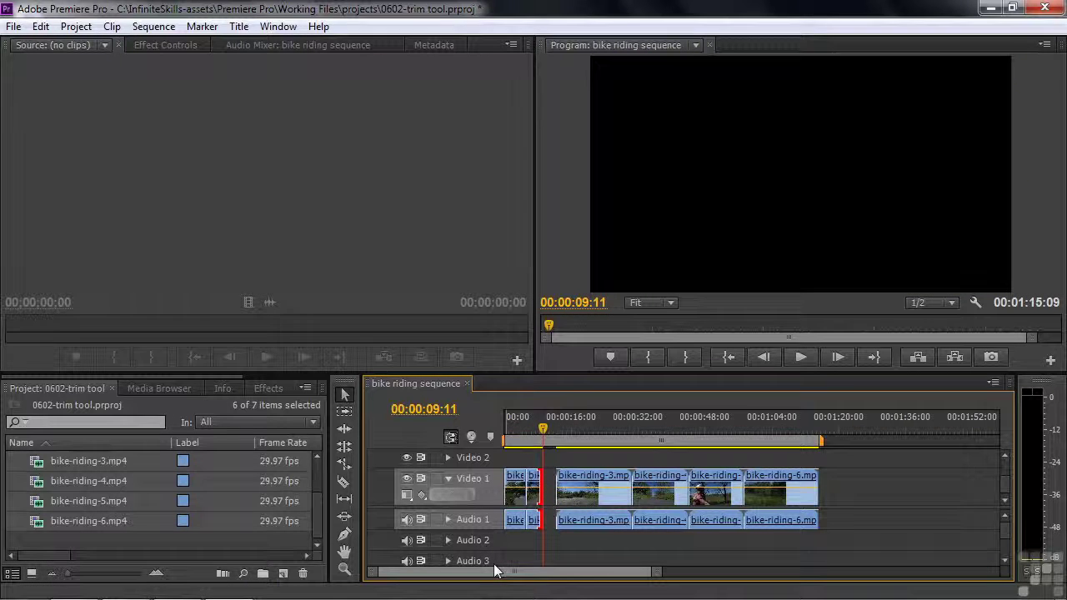
Review the opening of bike-riding-5.mp4 from 00:00:44:02 and trim the start of the clip to 00:00:49:21.
click(556, 437)
drag(557, 441, 697, 493)
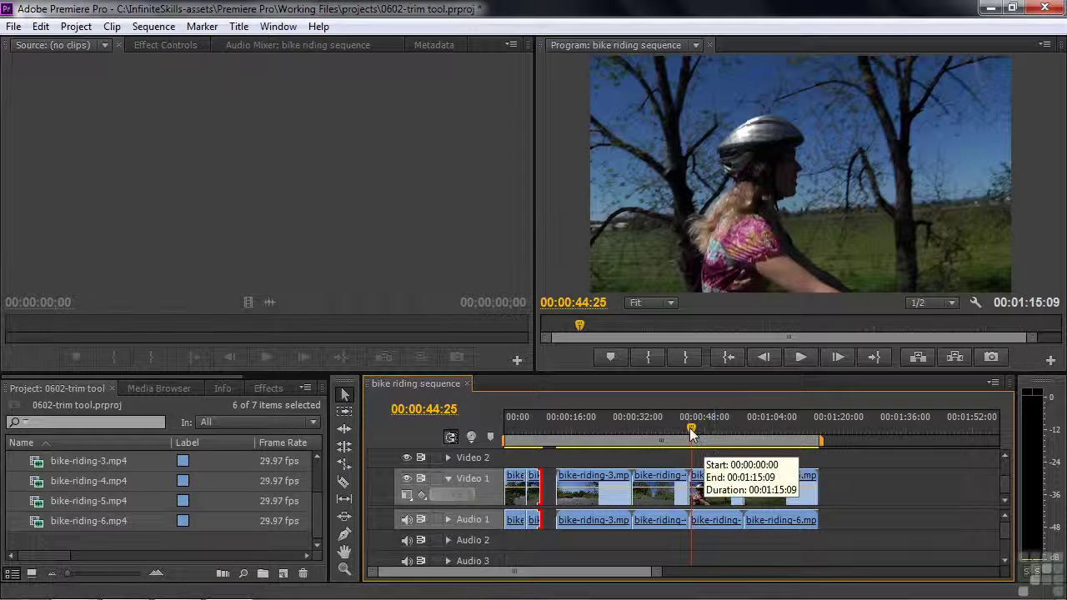
drag(690, 433, 691, 430)
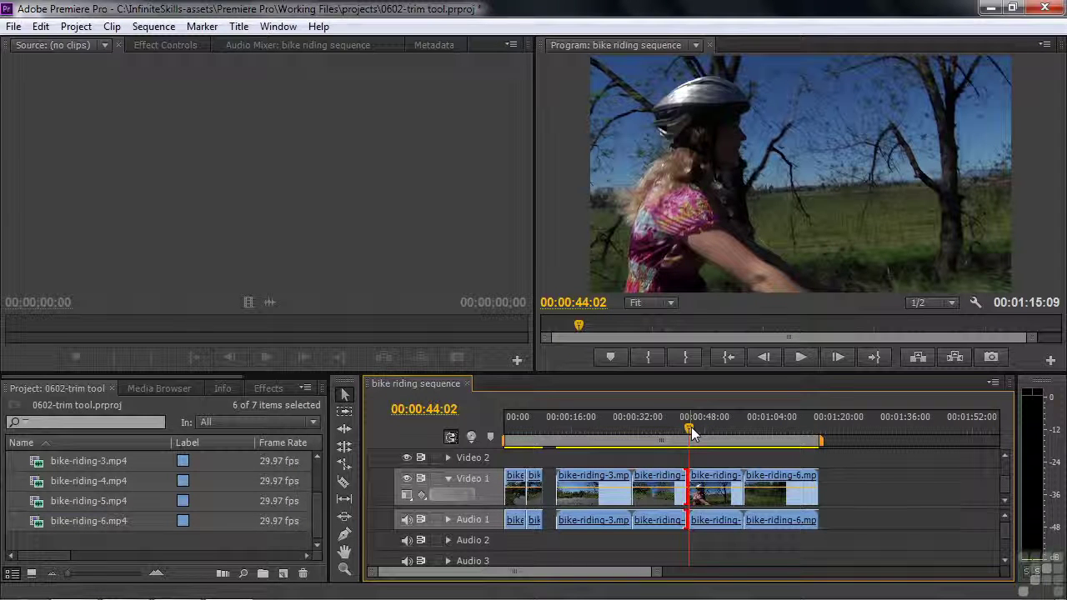
key(space)
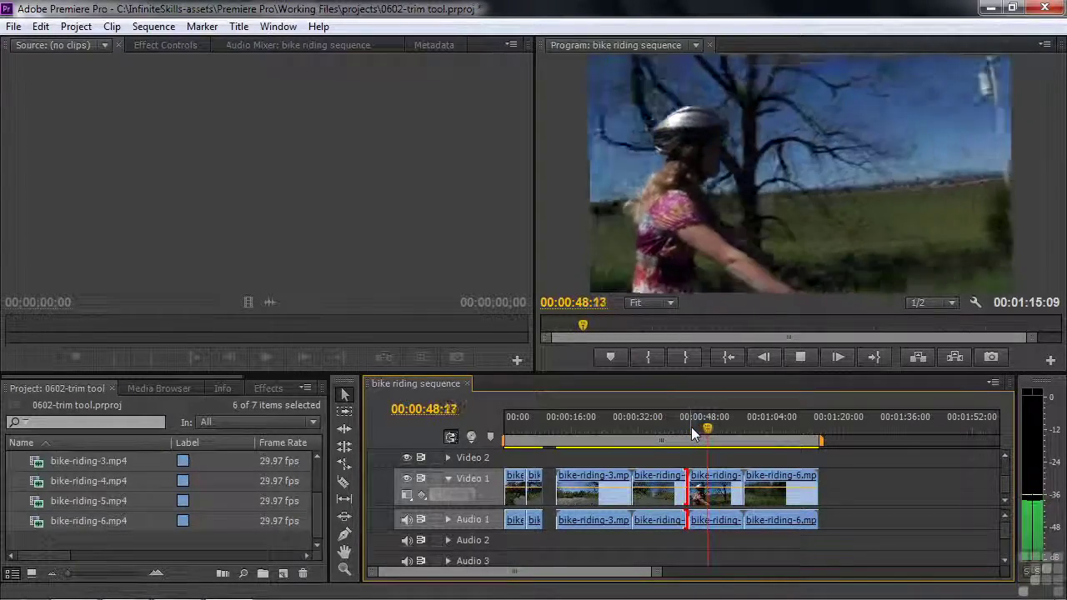
key(space)
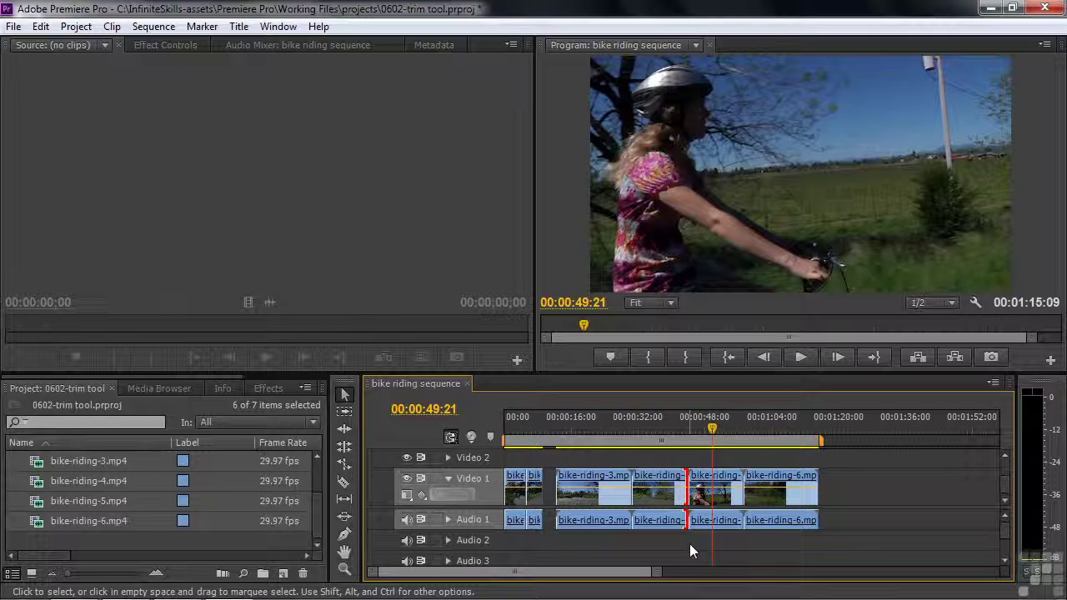
click(697, 478)
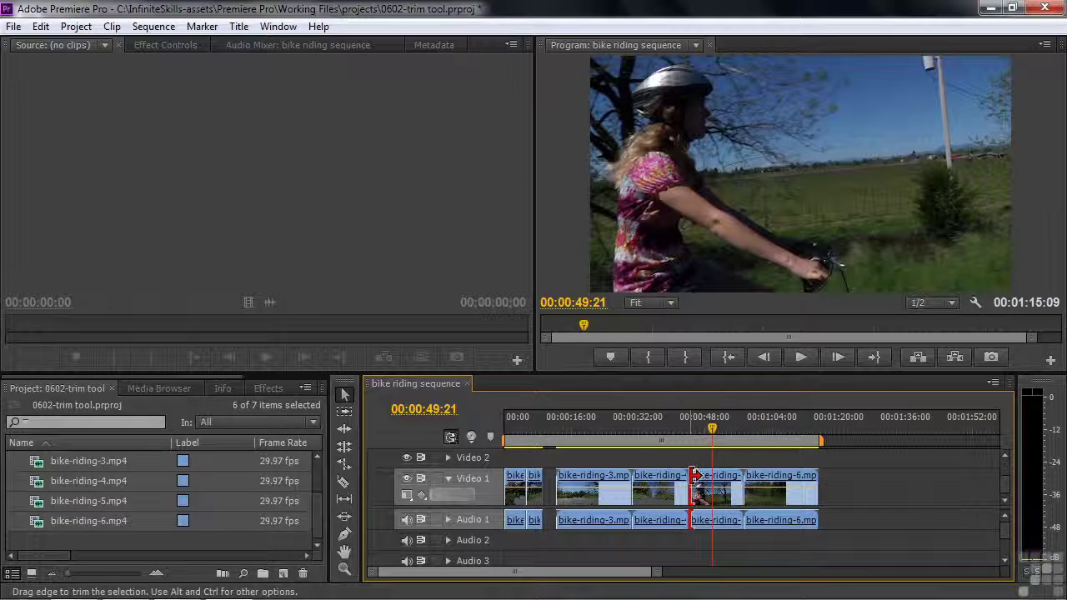
drag(698, 481, 715, 485)
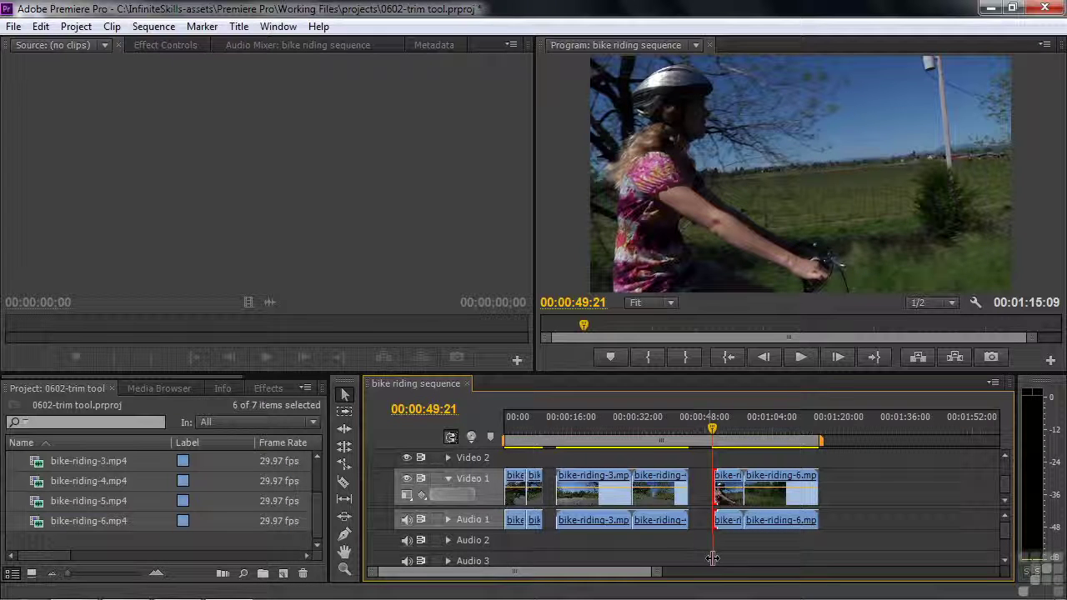
Play bike-riding-5.mp4 from 00:00:49:21, locate the frame at 00:00:53:28 and trim the end of the clip to it.
key(space)
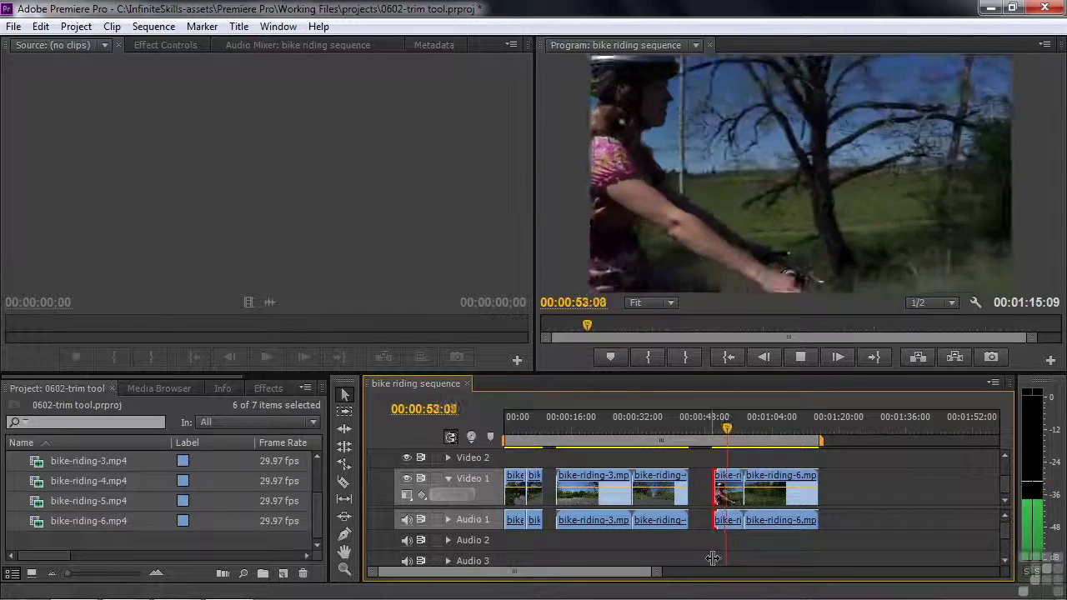
key(space)
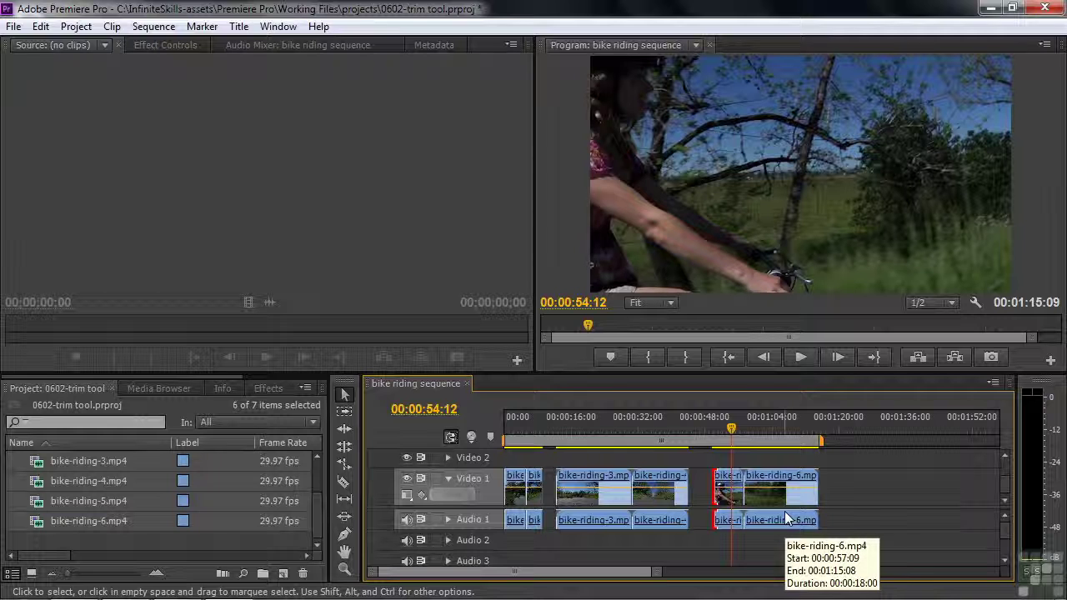
key(Left)
key(Left)
key(Left)
key(Left)
key(Left)
key(Left)
key(Left)
key(Left)
key(Left)
key(Left)
key(Left)
key(Left)
key(Left)
key(Left)
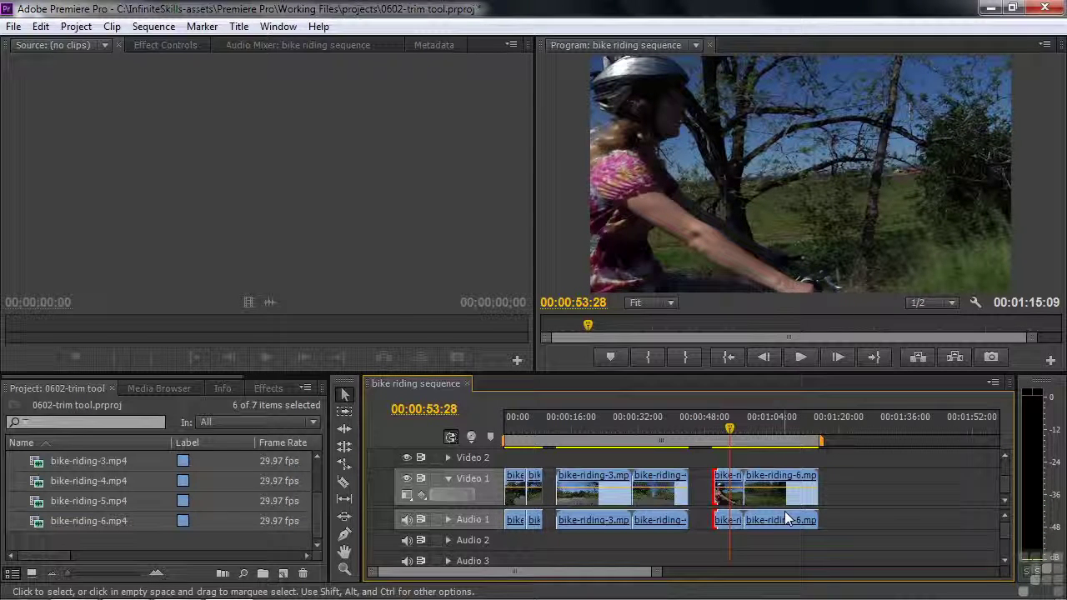
drag(741, 482, 727, 482)
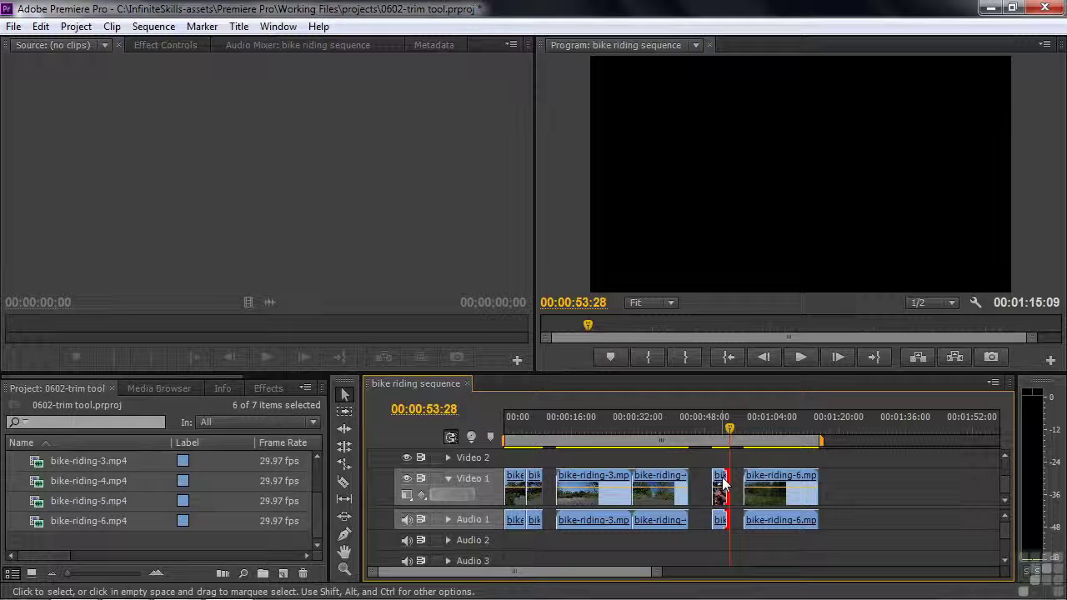
Insert the trimmed bike-riding-5.mp4 directly after bike-riding-2.mp4 and play the sequence from 00:00:04:18 to review the cuts.
drag(722, 485, 557, 483)
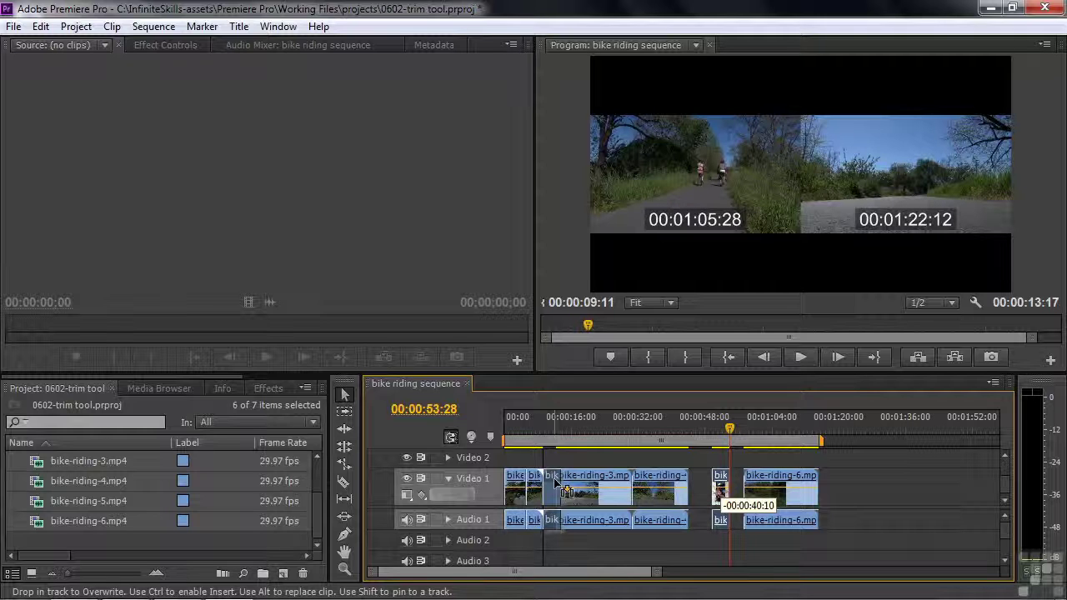
drag(557, 484, 552, 485)
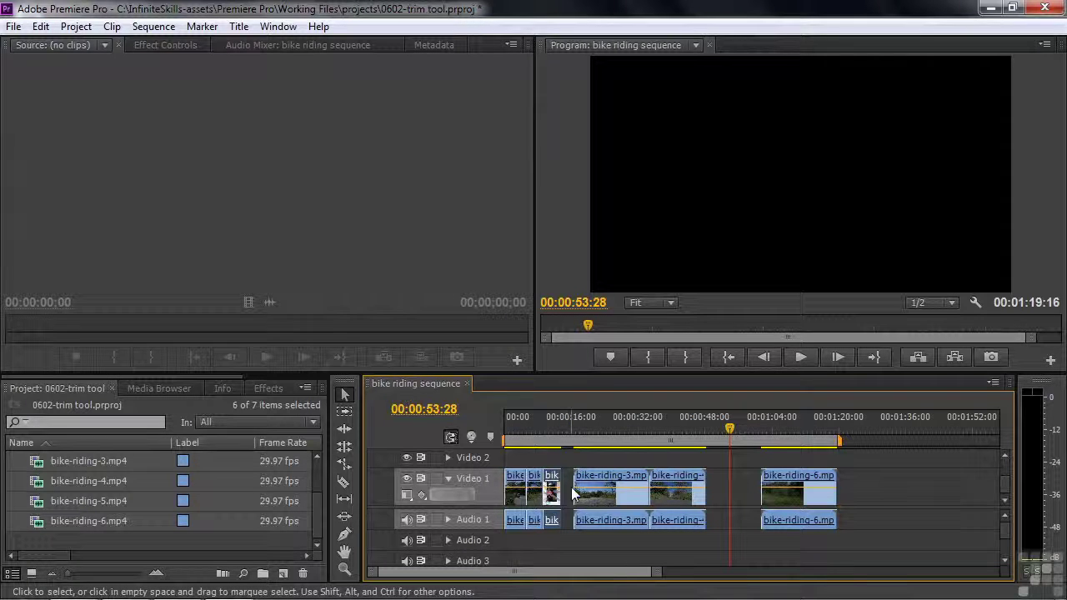
click(524, 429)
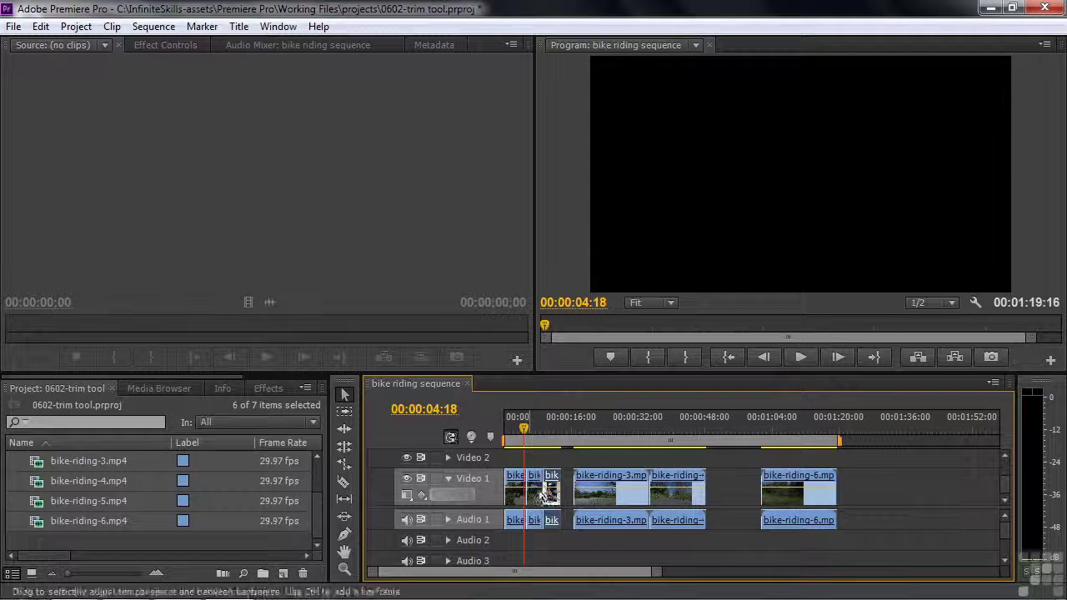
key(space)
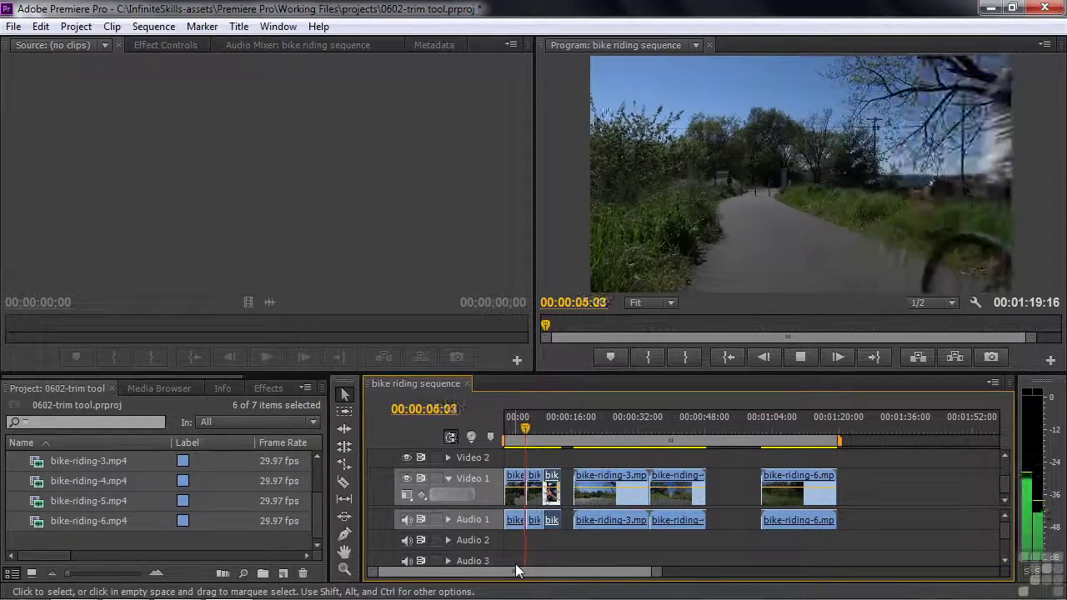
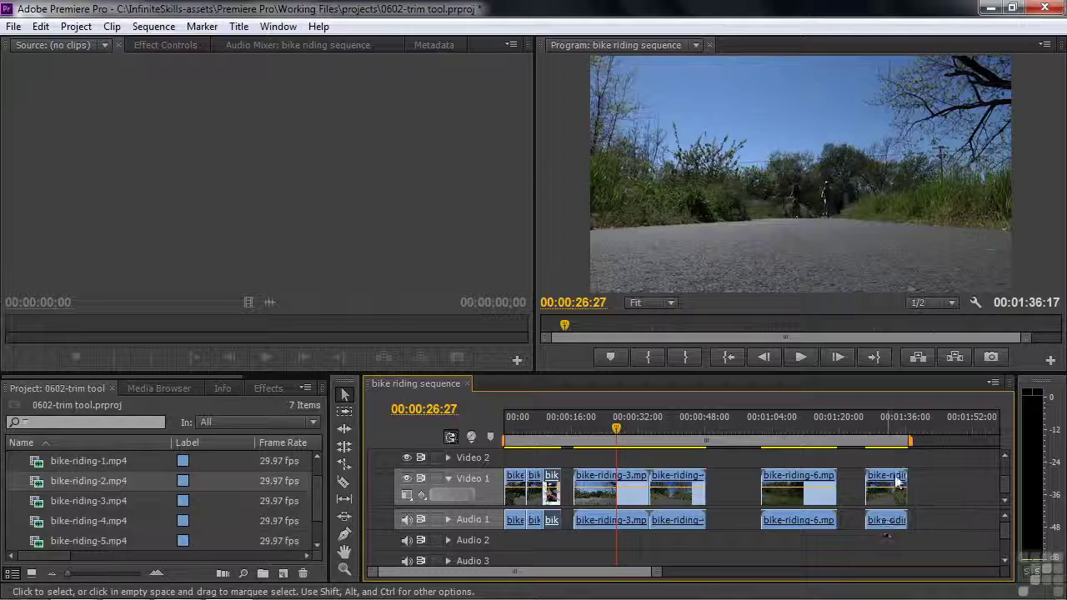
Trim the start of the sequence's last clip to 00:01:33:26, insert it directly after bike-riding-5.mp4, and review playback from 00:00:08:23.
drag(876, 426, 898, 431)
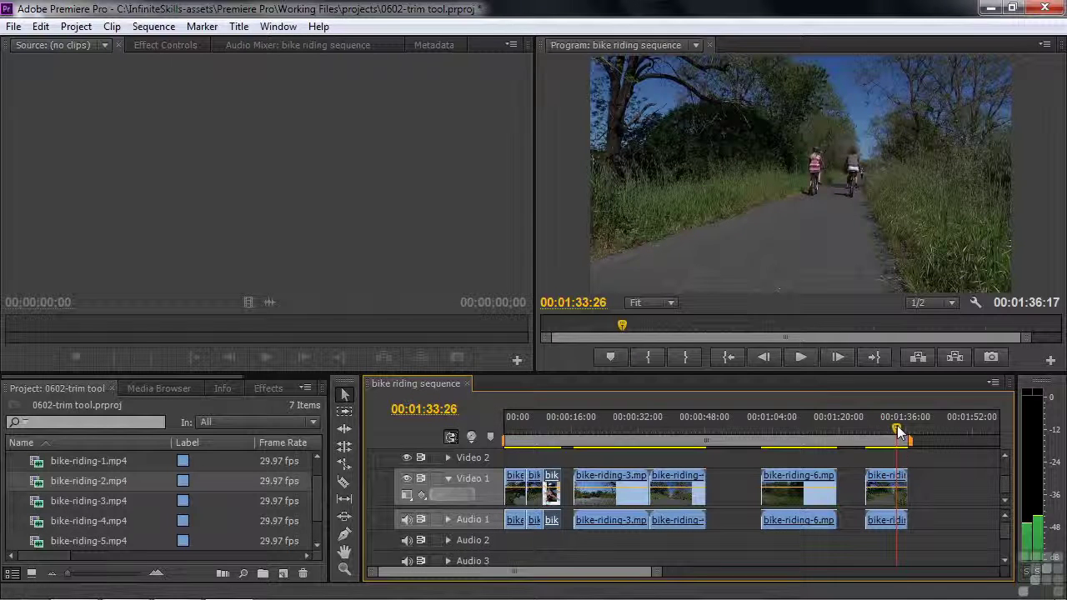
drag(867, 481, 568, 489)
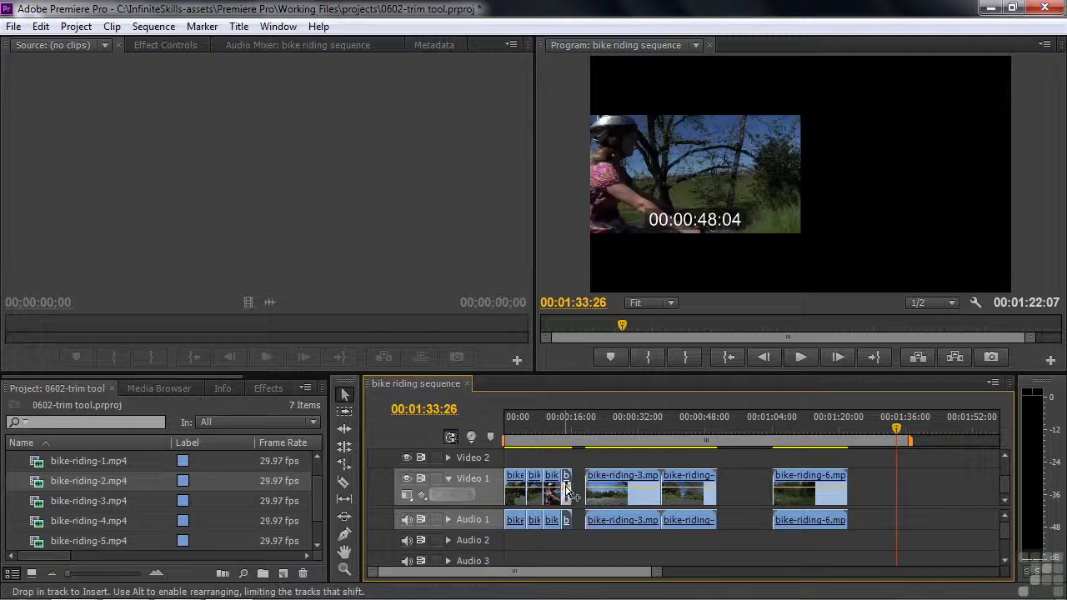
click(543, 439)
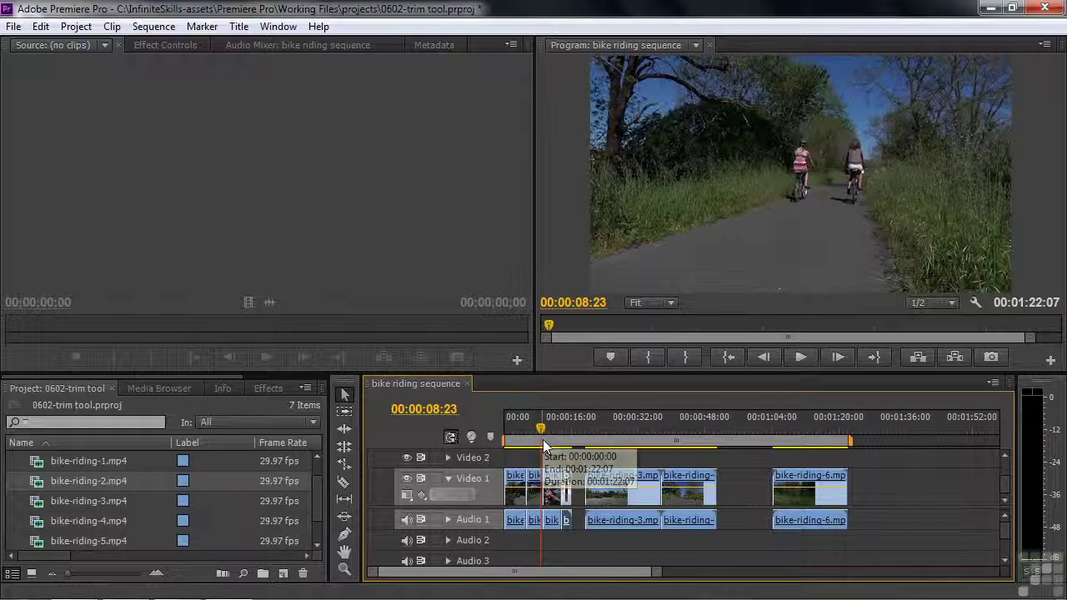
key(space)
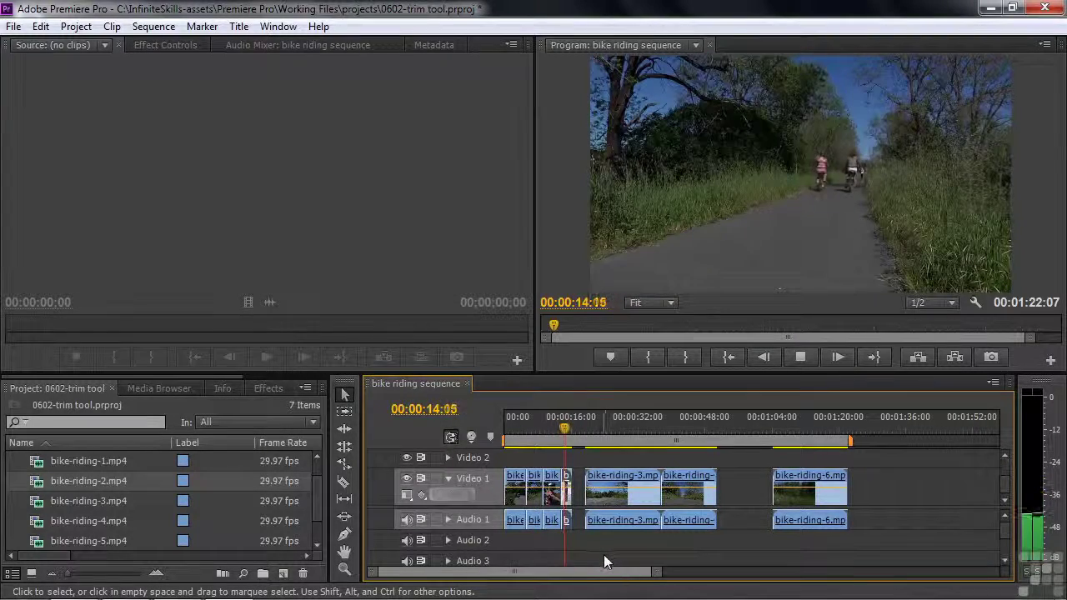
key(space)
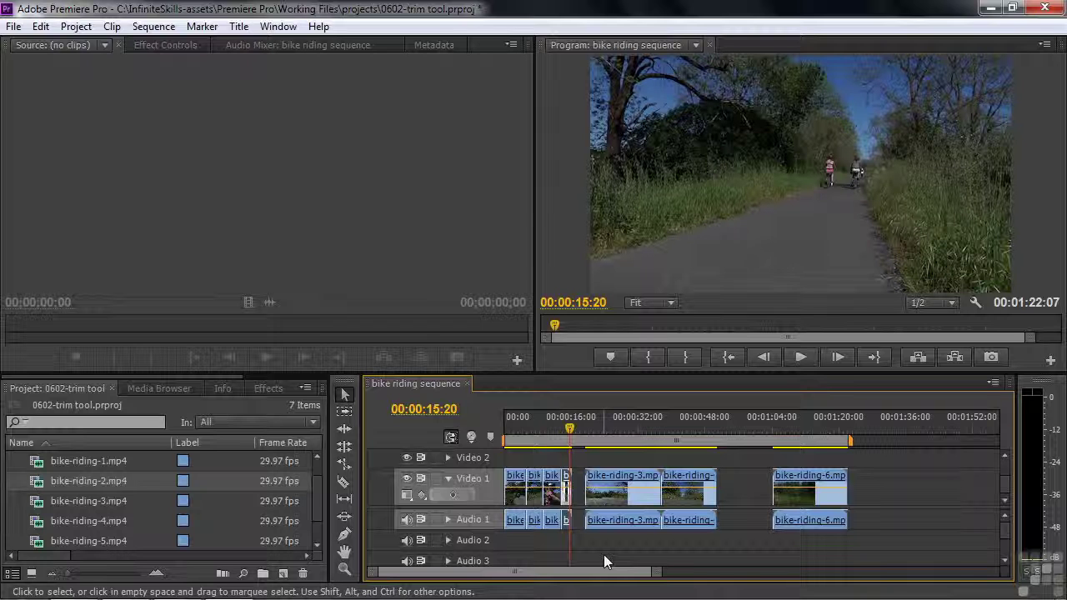
Trim the start of bike-riding-6.mp4 to 00:01:09:11 and insert the clip directly after the fourth clip in the sequence.
click(779, 429)
drag(779, 429, 810, 442)
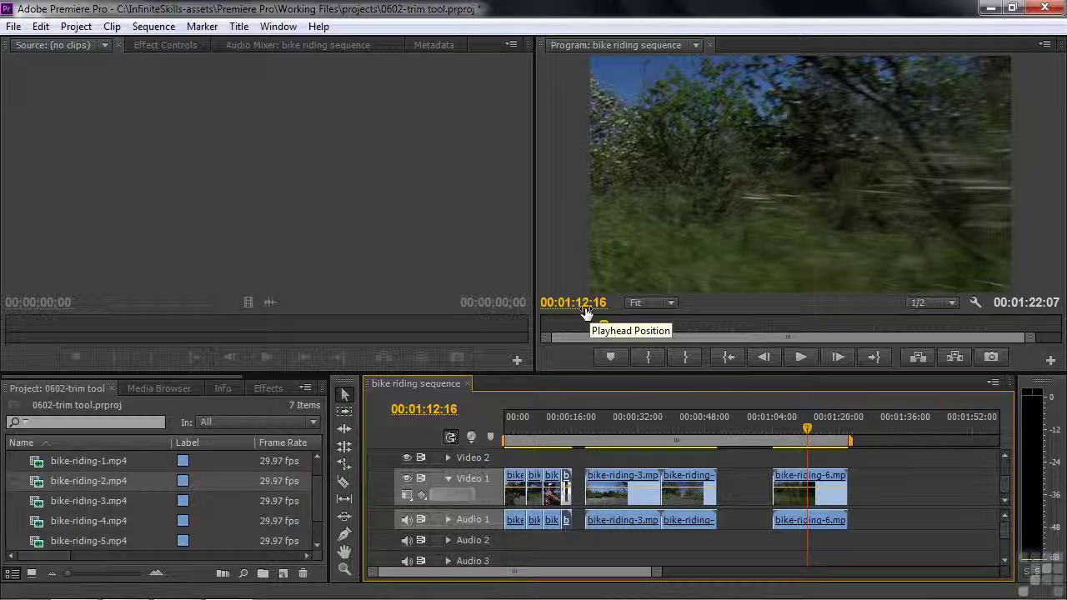
drag(807, 430, 794, 430)
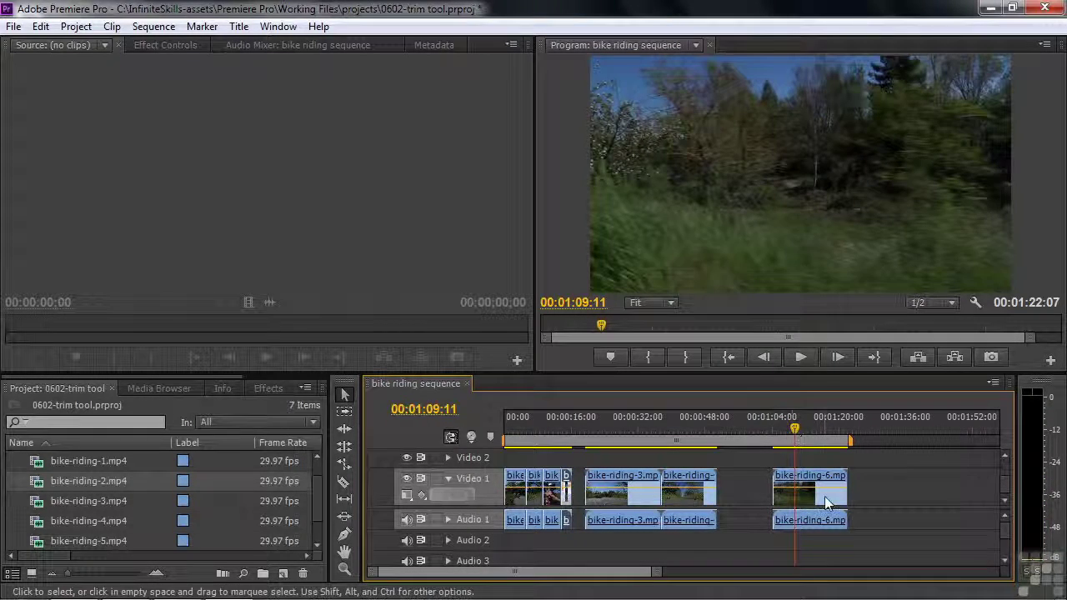
drag(776, 484, 796, 481)
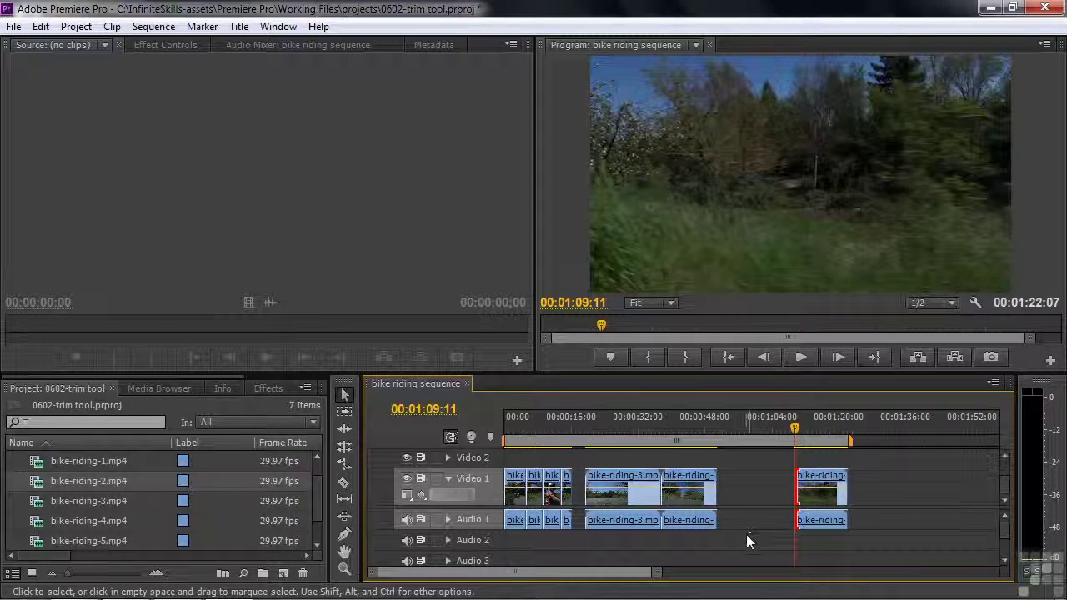
mouse_move(796, 433)
mouse_down()
mouse_move(842, 448)
mouse_move(831, 510)
mouse_move(811, 482)
mouse_move(597, 481)
mouse_up()
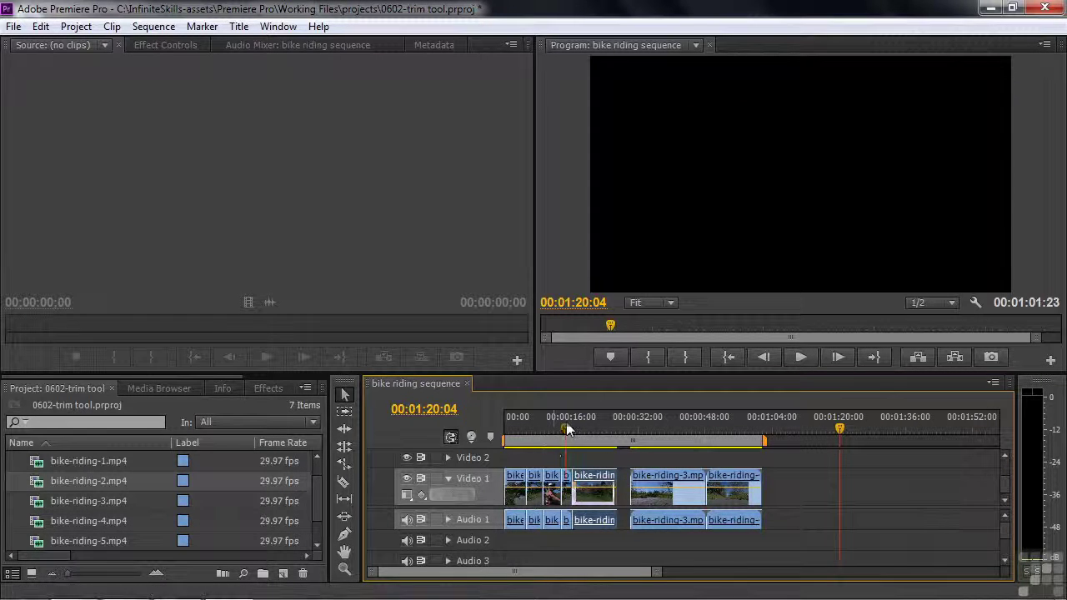
Play the sequence from the fourth clip and trim the end of bike-riding-6.mp4 to 00:00:23:29.
click(566, 423)
key(space)
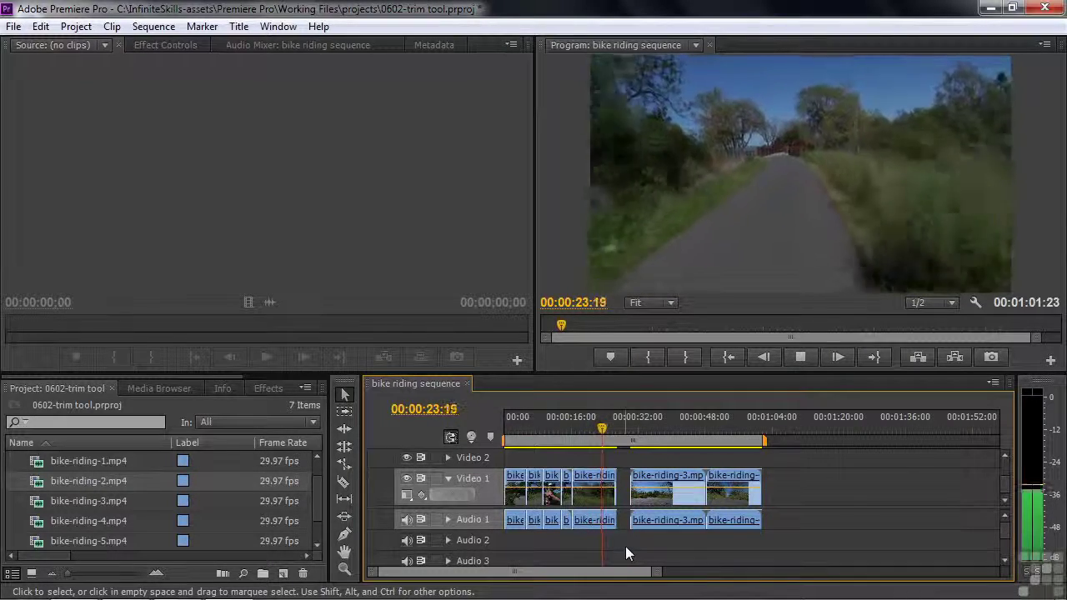
key(space)
drag(610, 482, 618, 523)
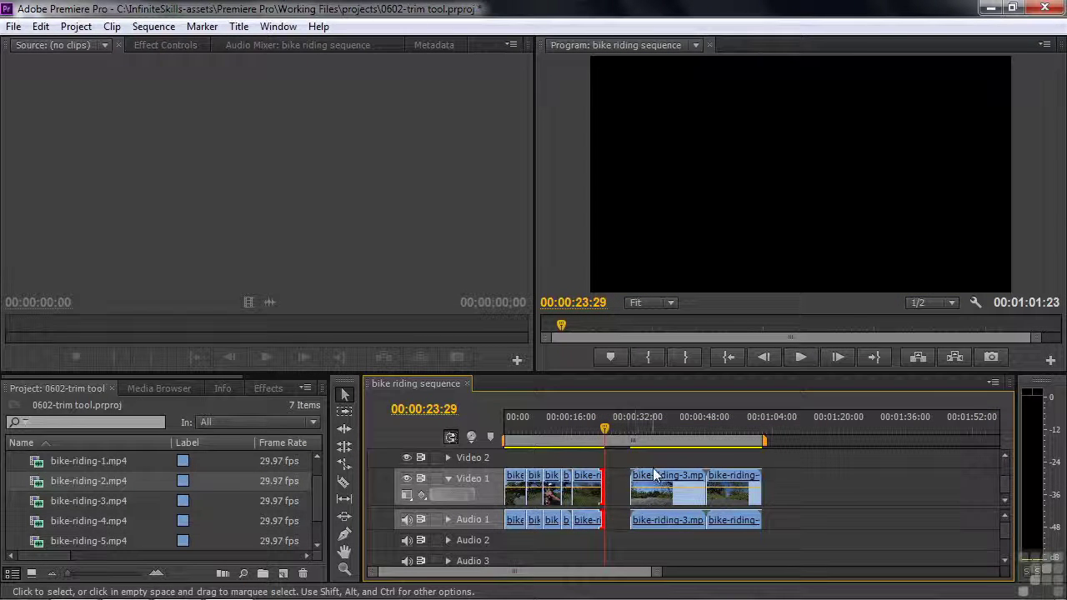
drag(653, 429, 708, 427)
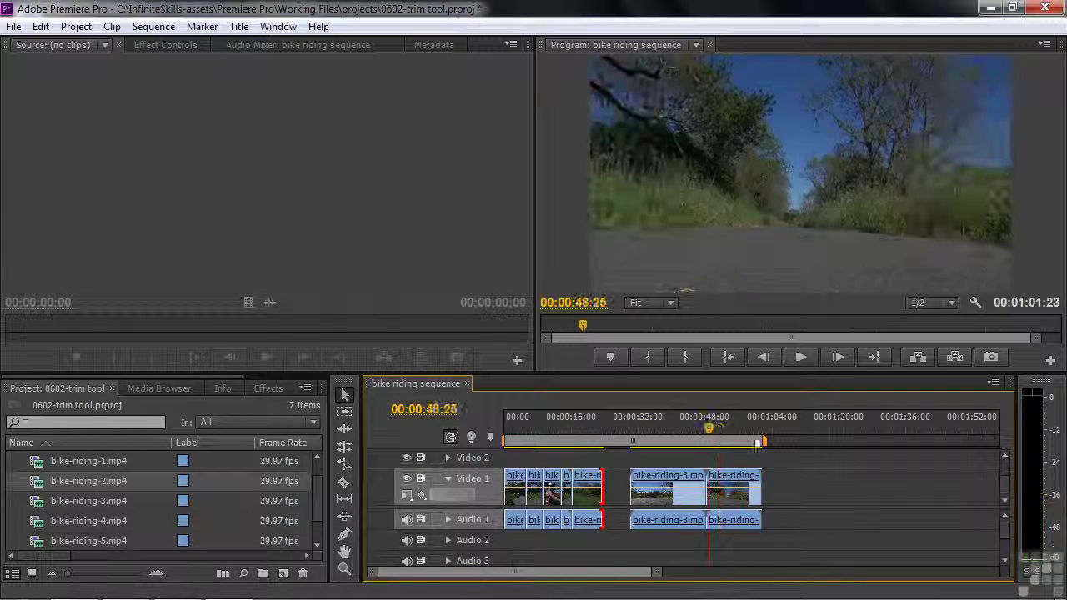
click(727, 477)
key(Delete)
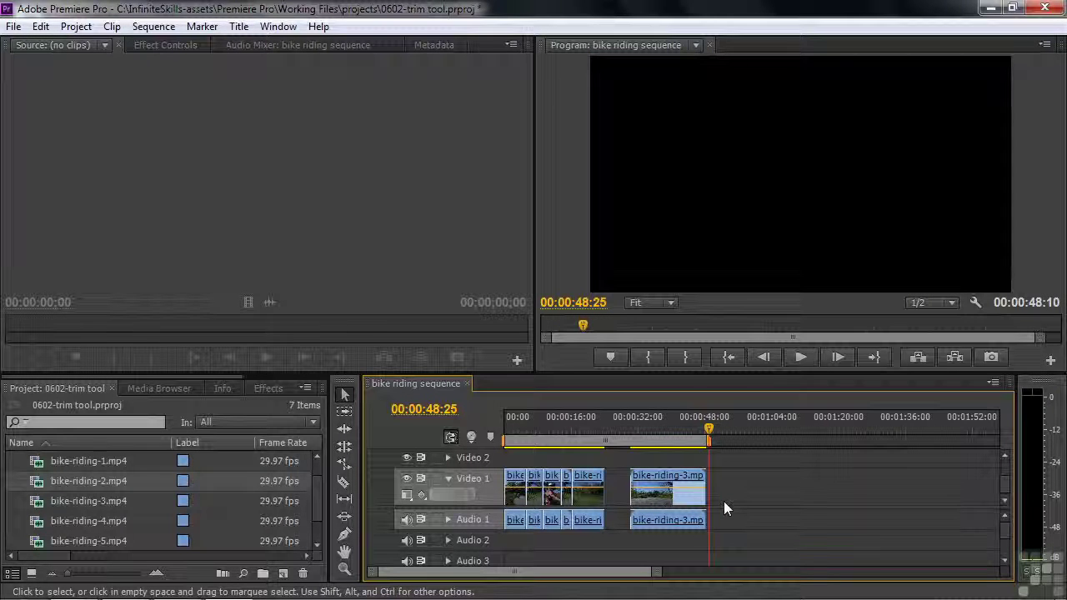
key(ctrl+z)
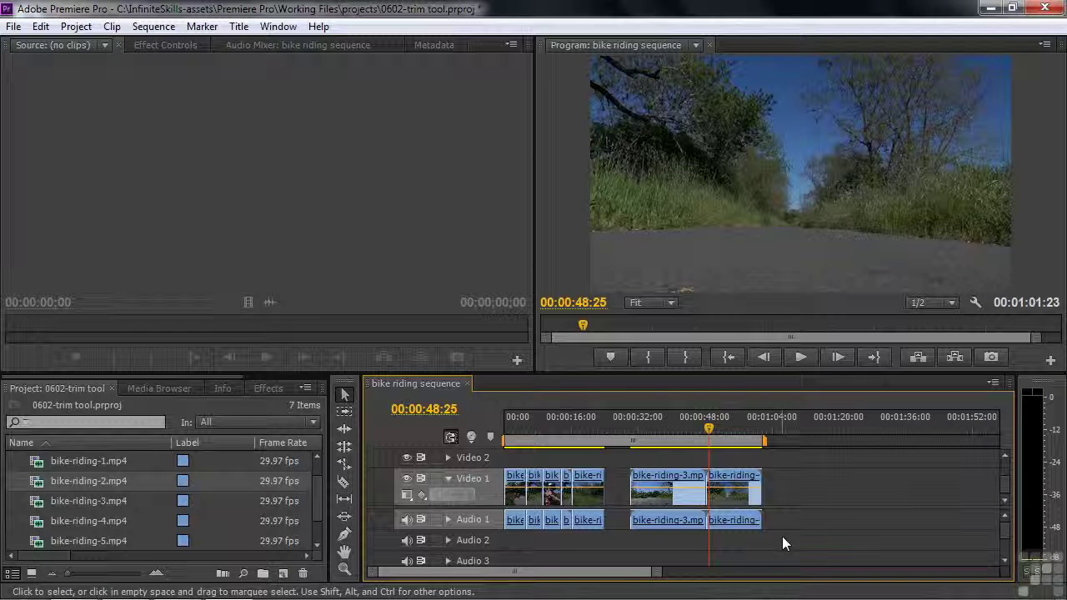
Delete bike-riding-3.mp4 and the clip following it from the end of the sequence.
drag(784, 541, 666, 459)
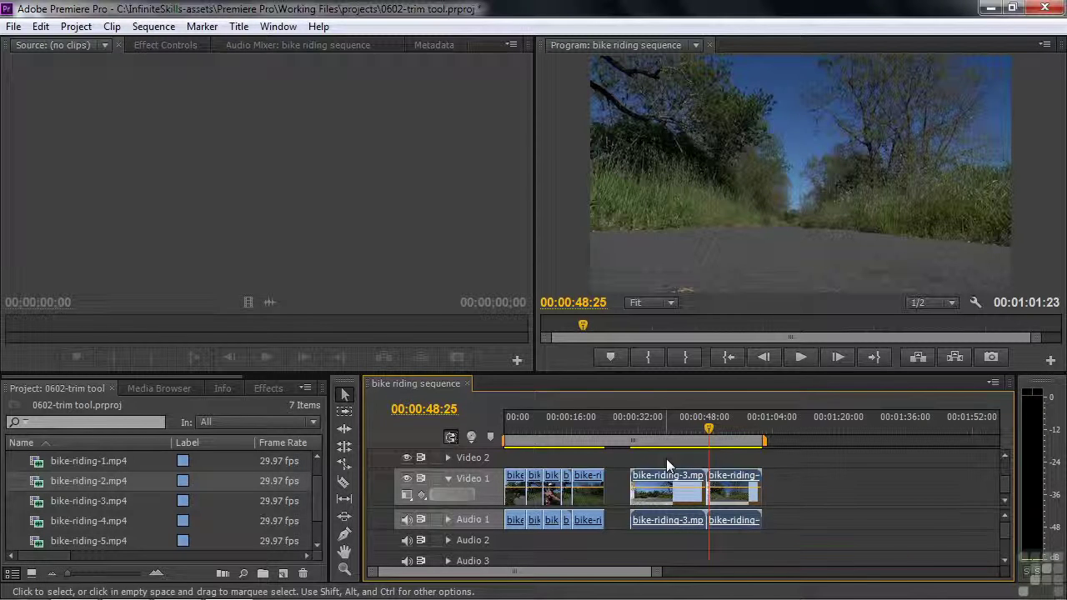
key(Delete)
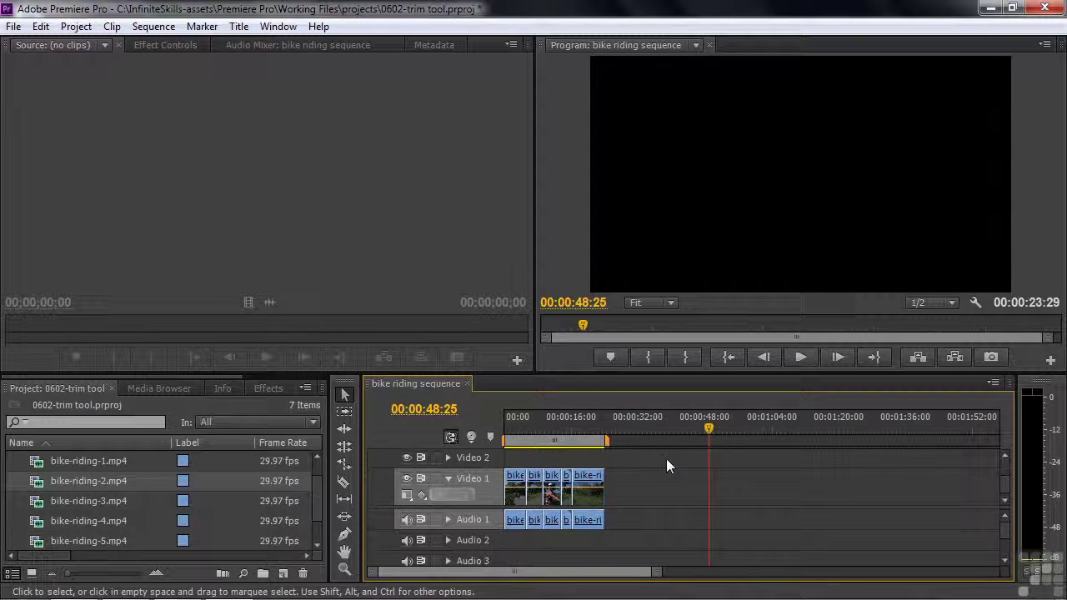
Fit the whole sequence in the timeline and play it from 00:00:00:00 to its end to review the edit.
key(backslash)
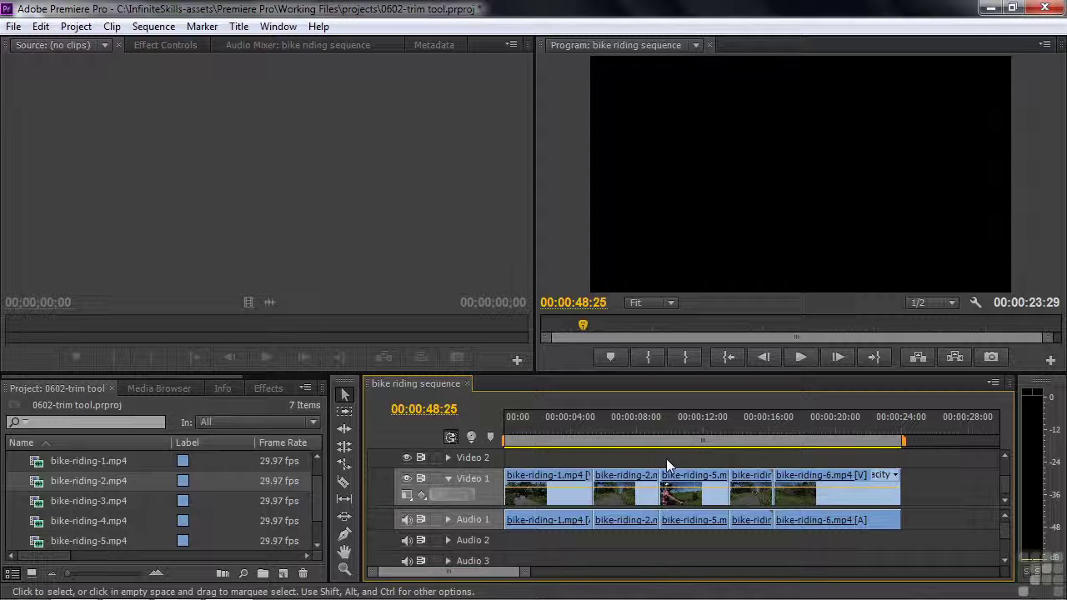
click(515, 419)
drag(514, 419, 504, 422)
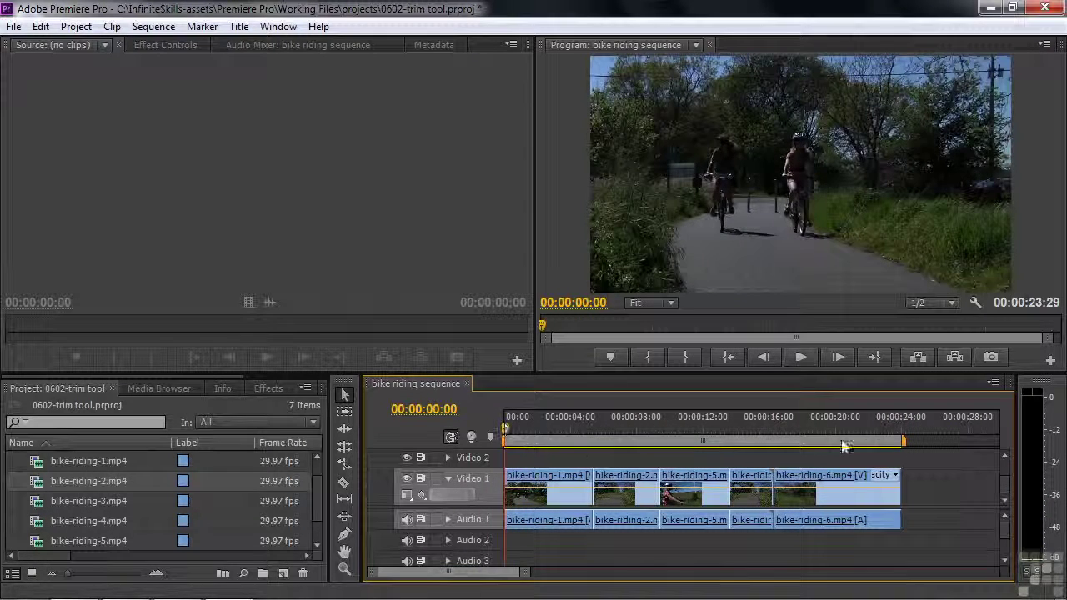
key(space)
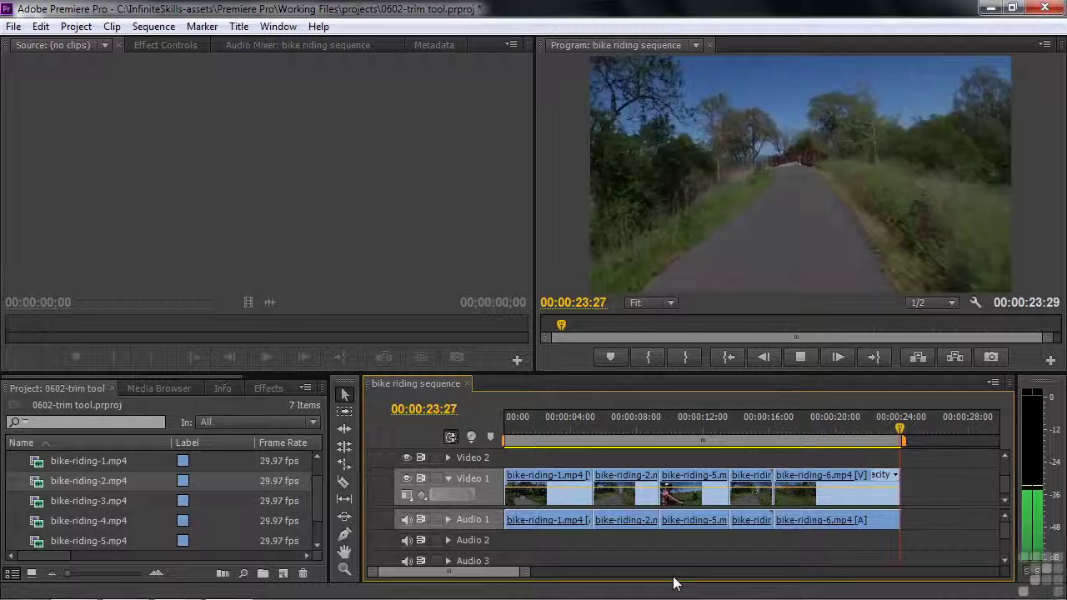
key(space)
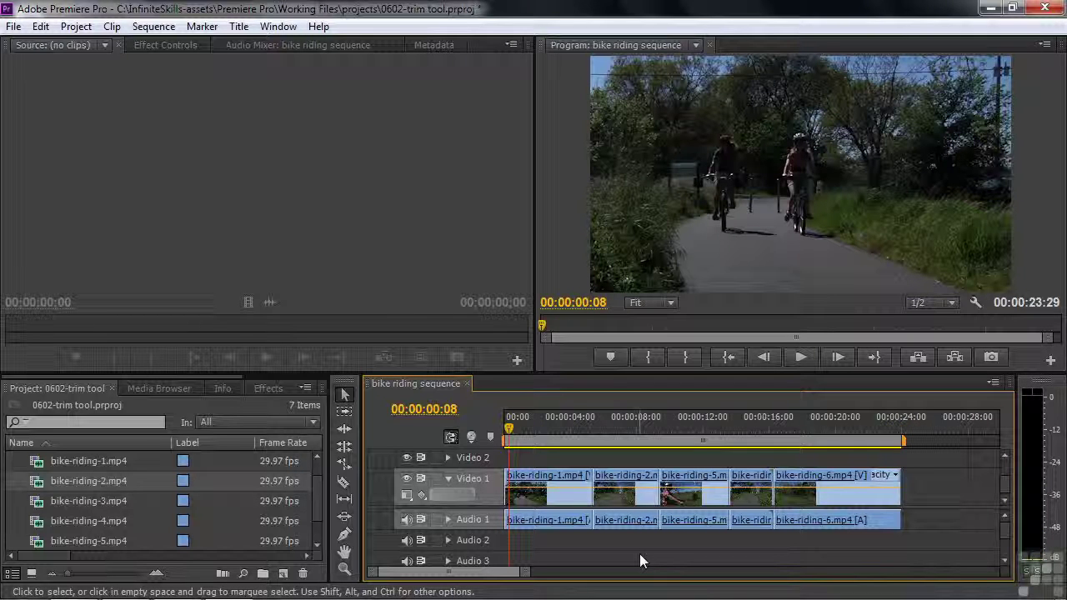